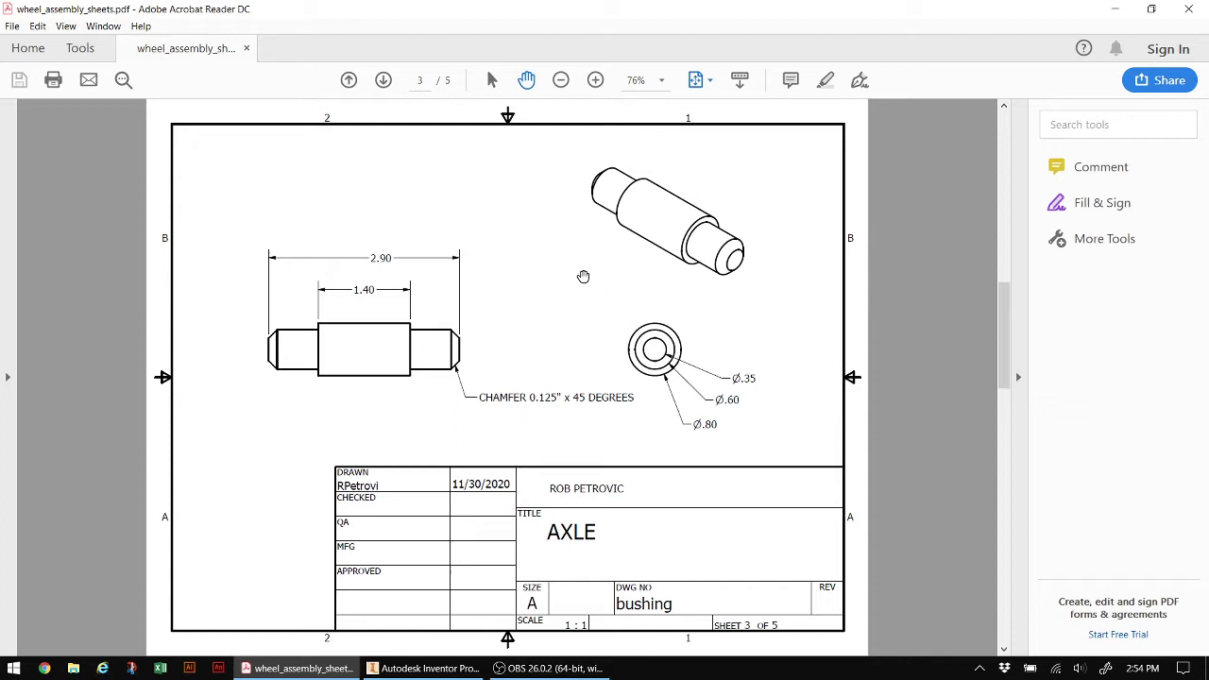
# Review the AXLE and WHEEL sheets in the PDF, then bring Inventor with bracket.ipt forward.
pyautogui.scroll(-1, 647, 288)
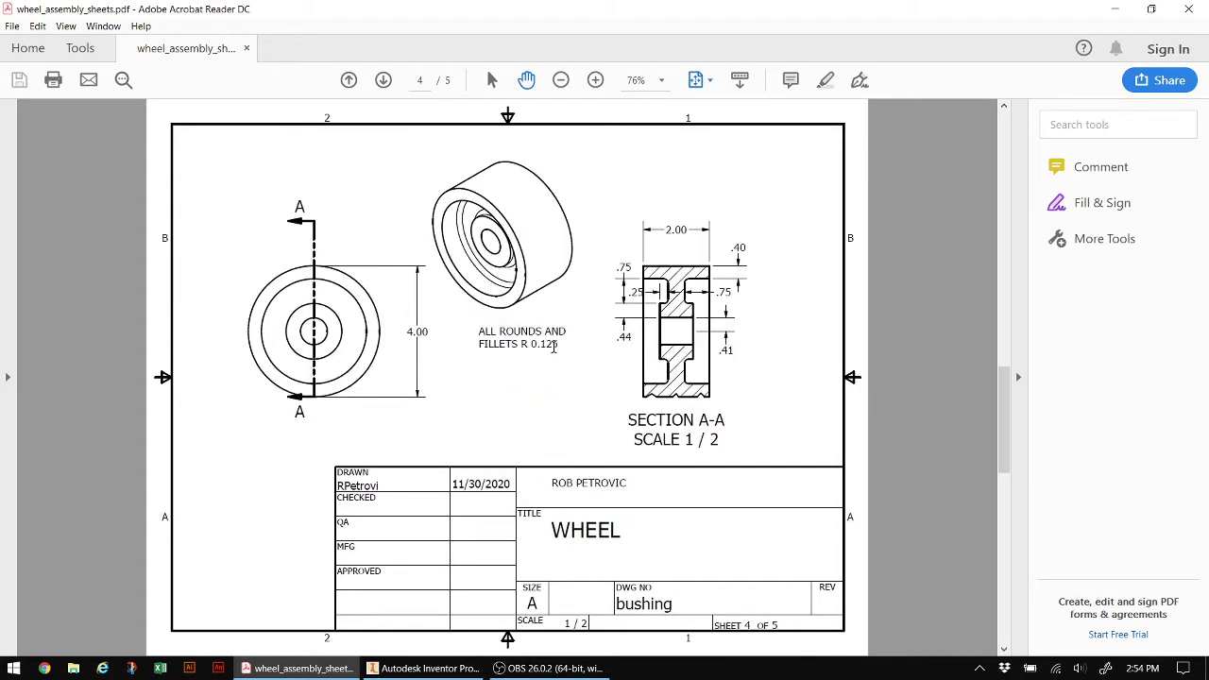
pyautogui.click(415, 668)
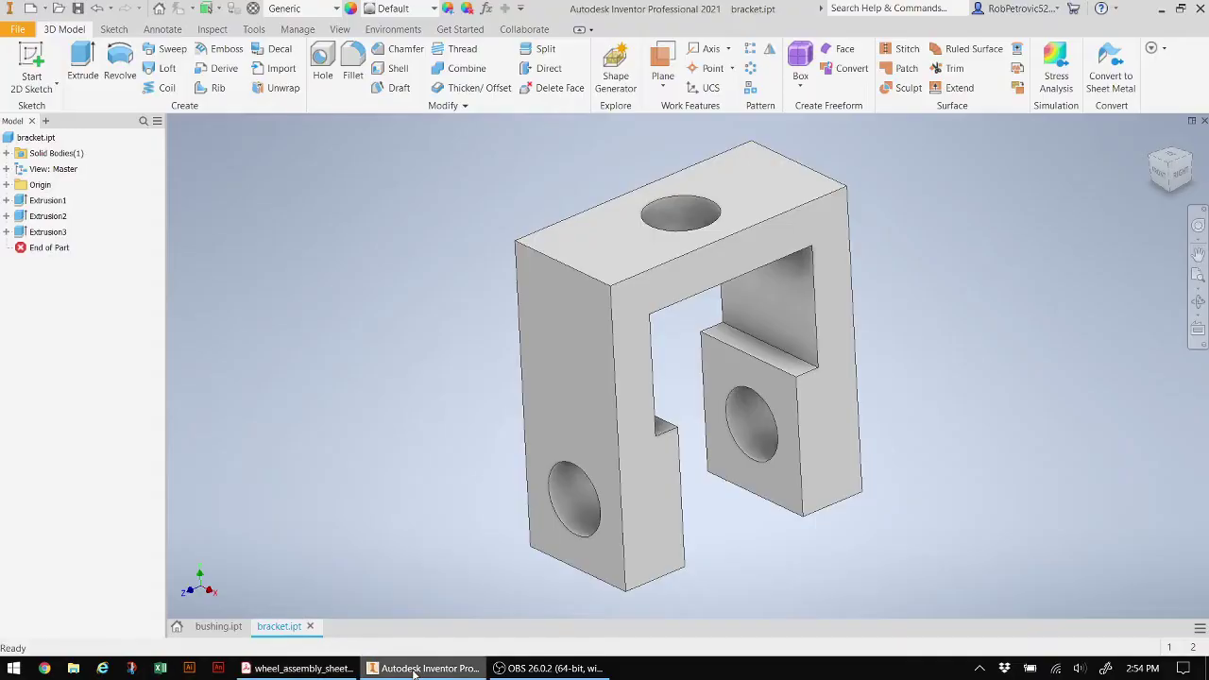
# Create the new part Part3 from the Home page and start a 2D sketch on the YZ plane.
pyautogui.click(176, 627)
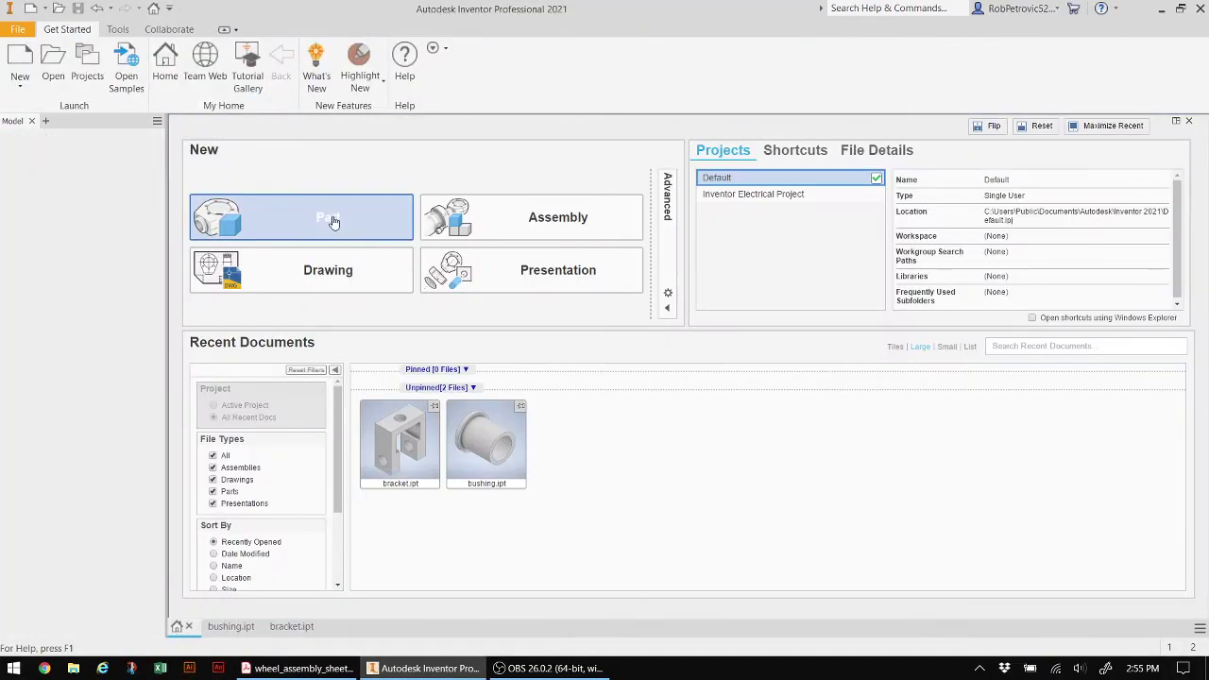
pyautogui.click(328, 218)
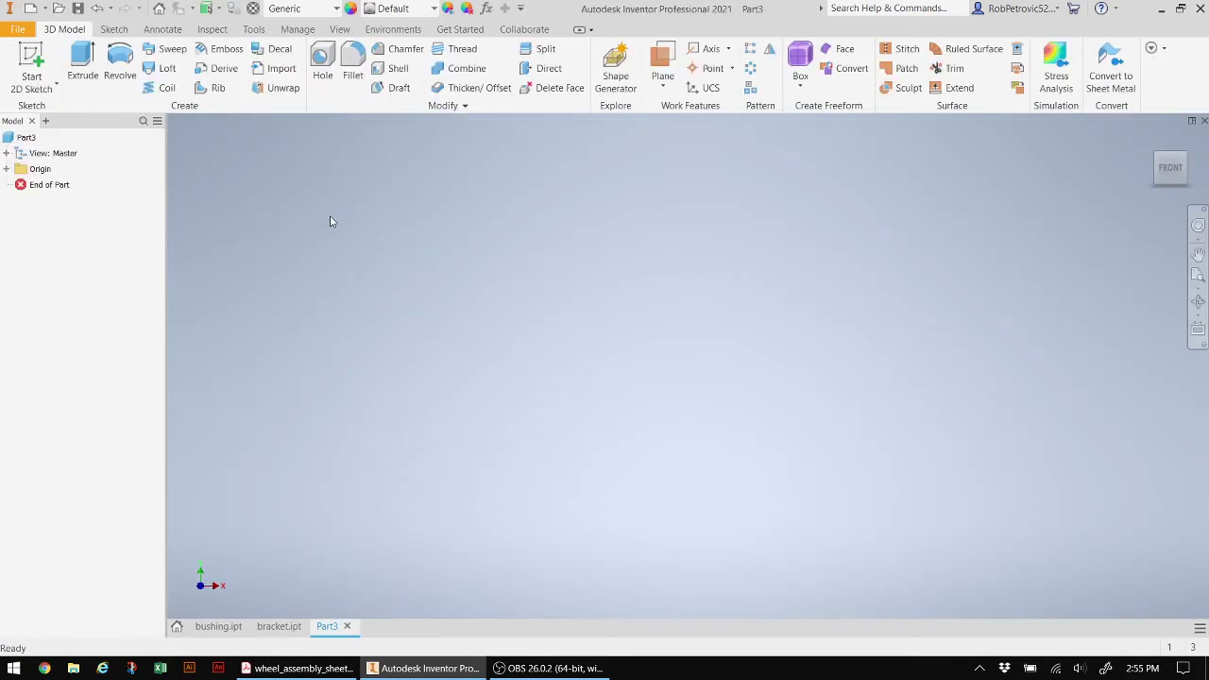
pyautogui.click(30, 61)
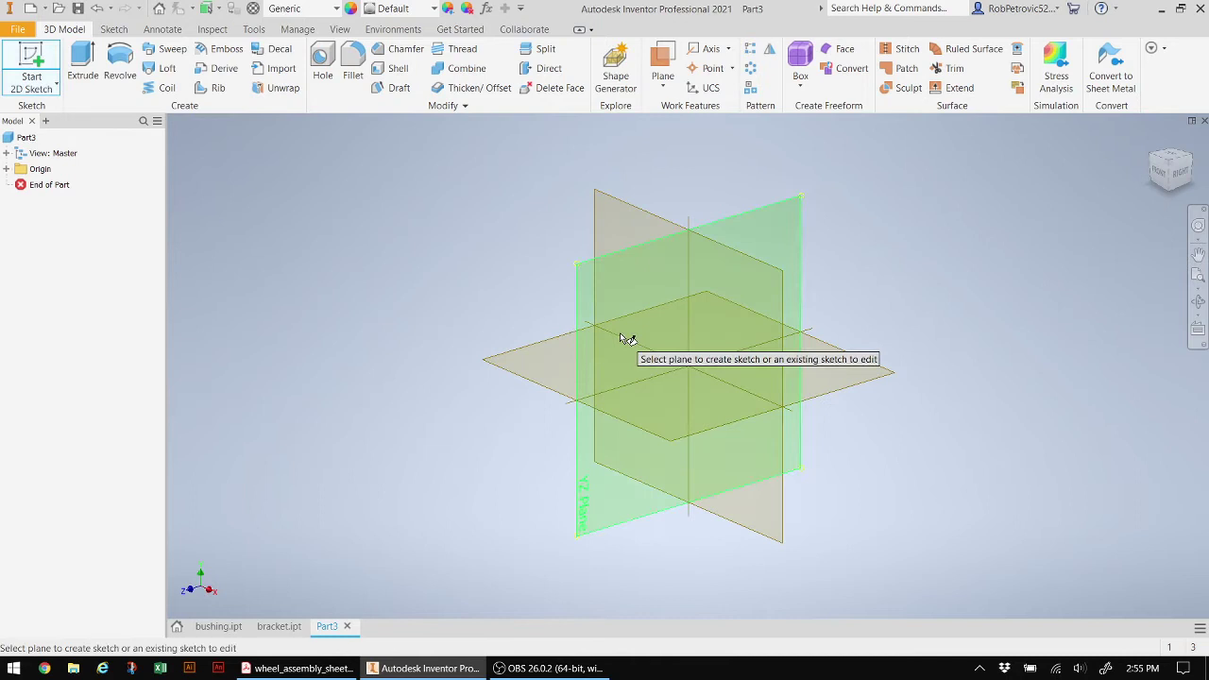
pyautogui.click(756, 232)
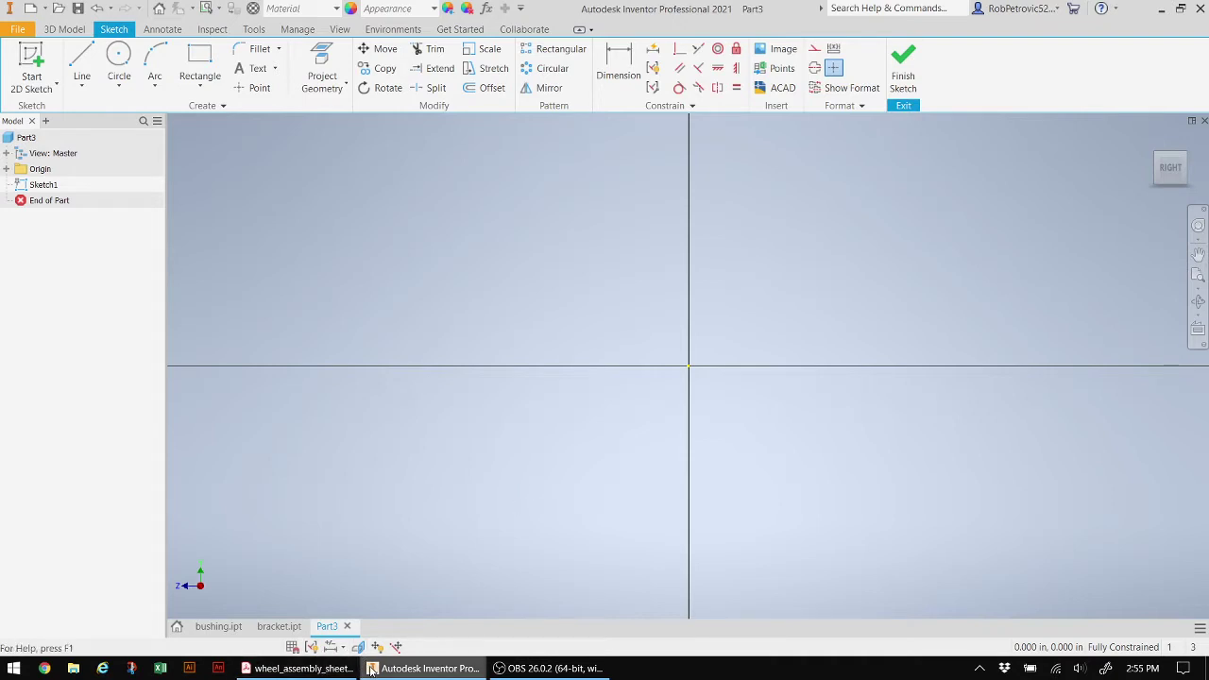
pyautogui.moveTo(372, 668)
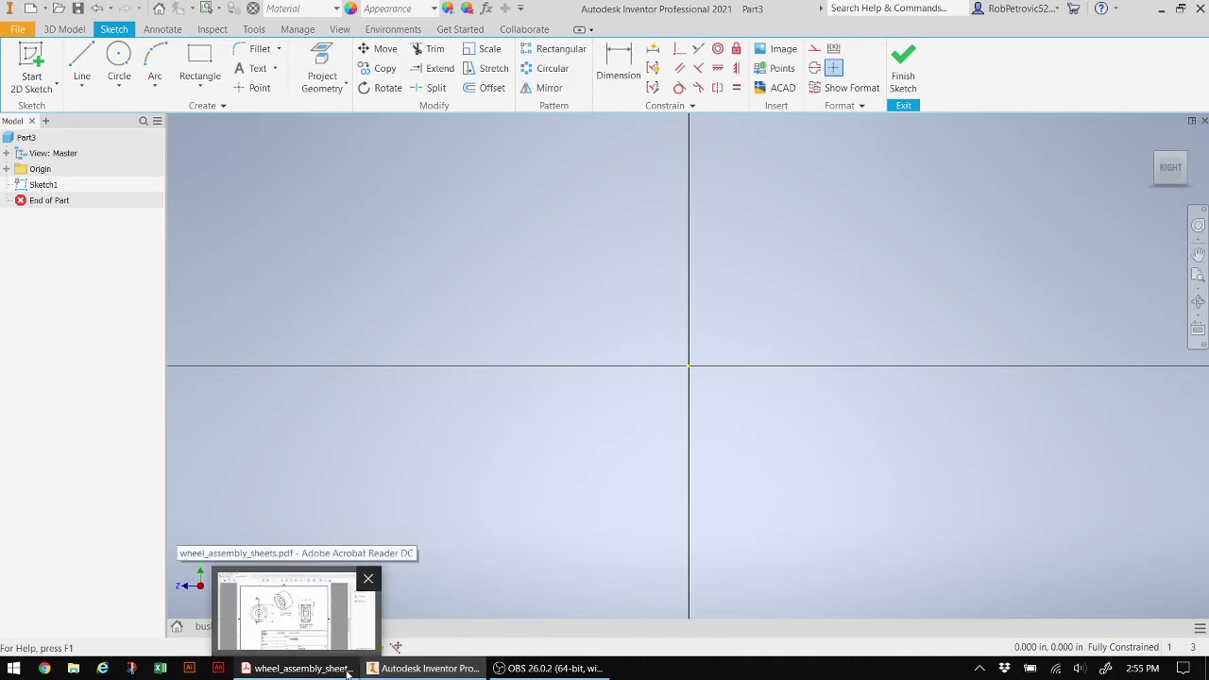
# Show page 4 of the PDF, the WHEEL sheet with its section A-A dimensions, in Acrobat.
pyautogui.moveTo(409, 673)
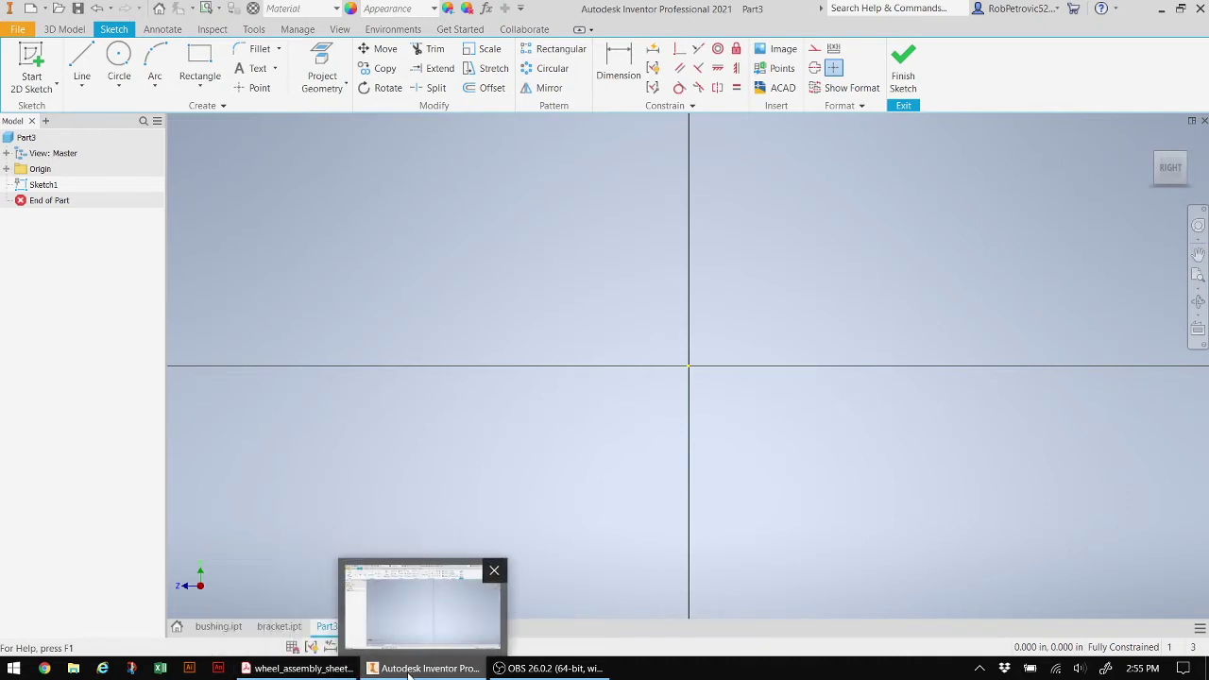
pyautogui.click(297, 668)
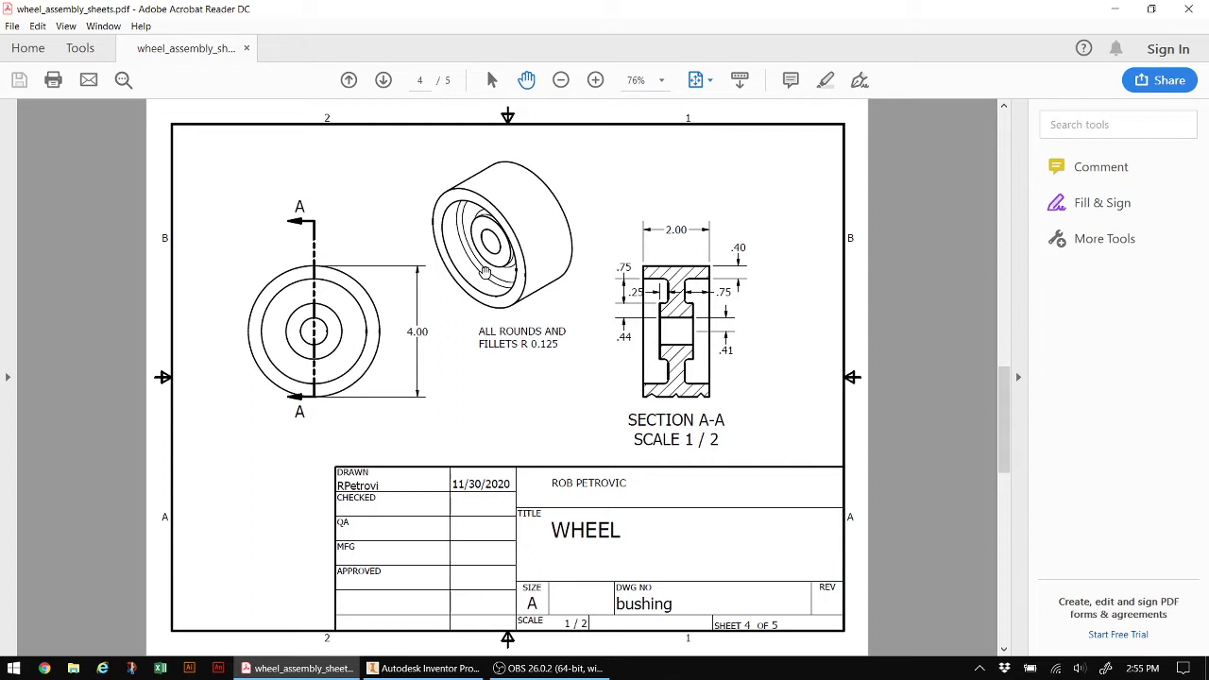
pyautogui.scroll(1, 534, 279)
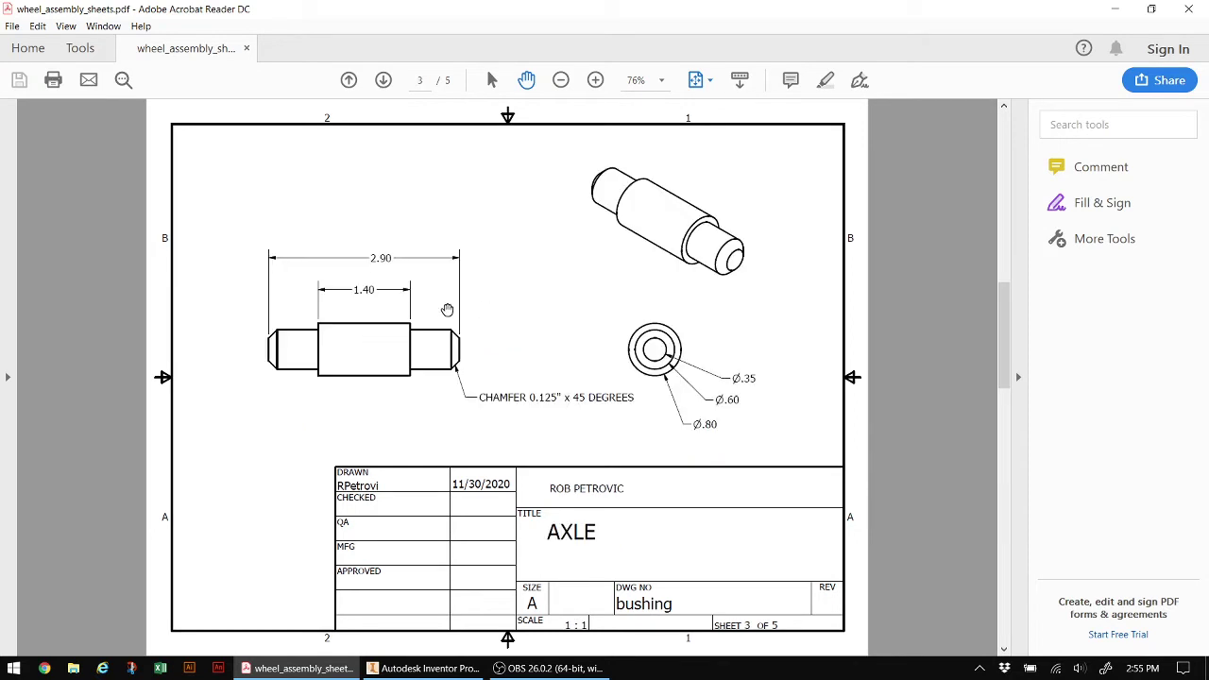
pyautogui.scroll(-1, 510, 335)
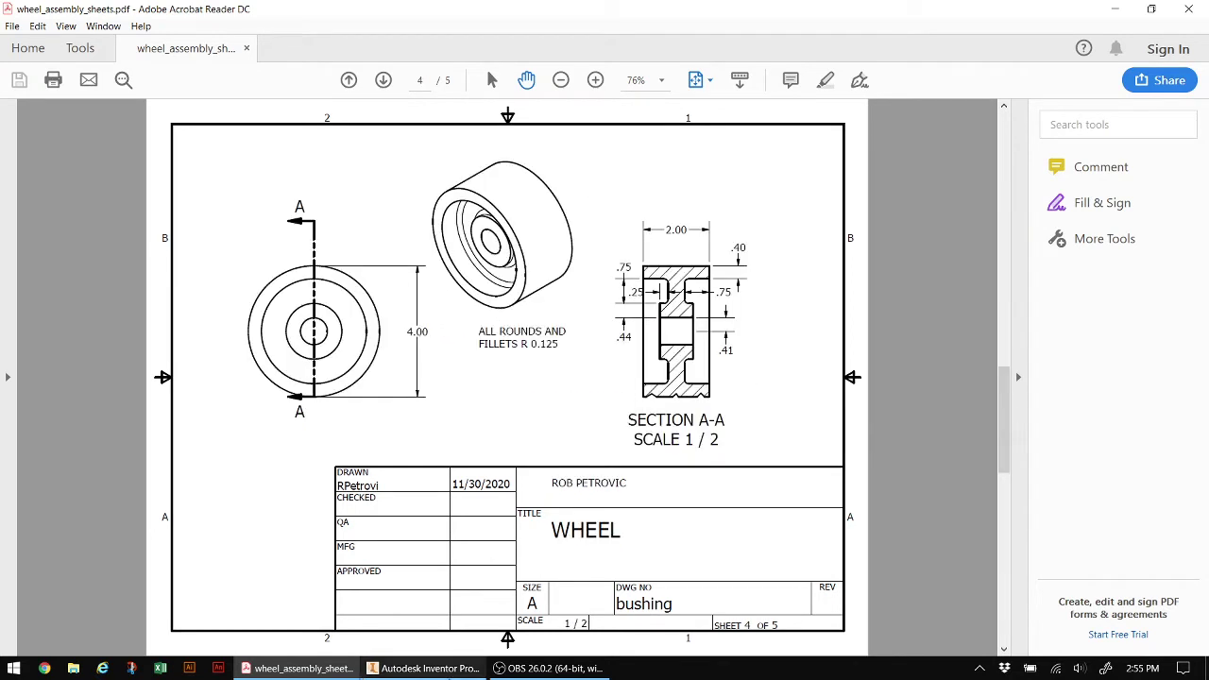
# In Inventor, draw lines from the origin of 0.500 in horizontally and 0.440 in vertically.
pyautogui.click(427, 670)
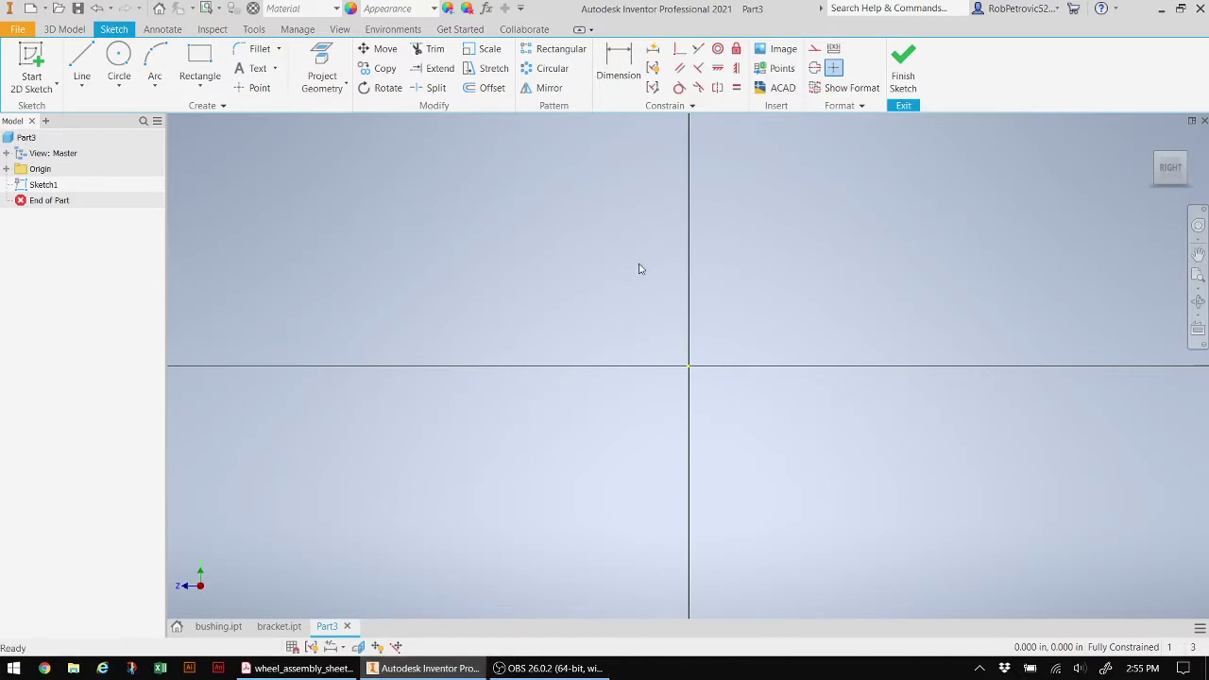
pyautogui.click(83, 63)
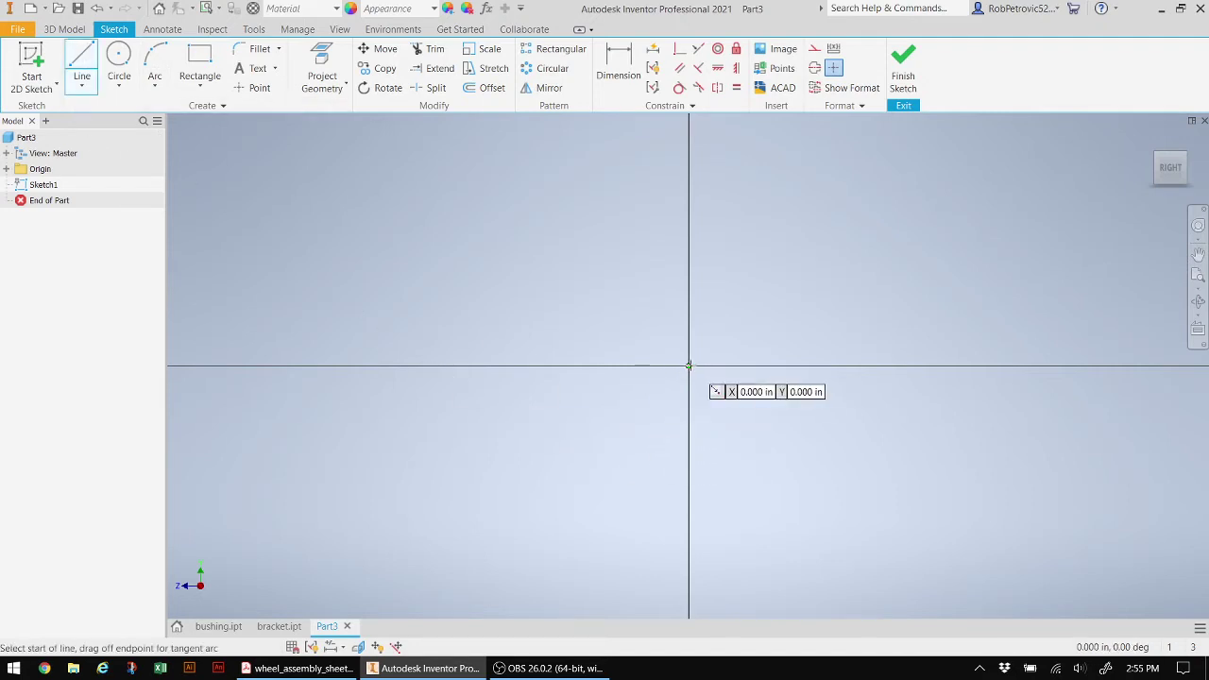
pyautogui.click(688, 366)
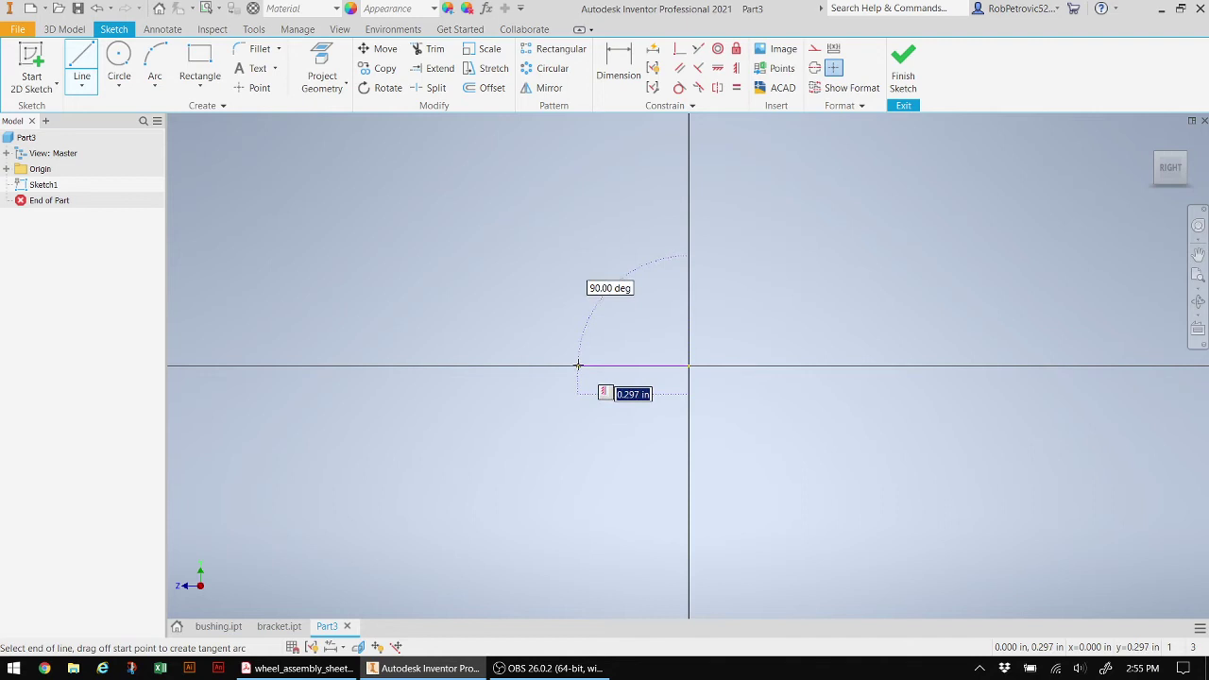
pyautogui.write('0.5')
pyautogui.press('Return')
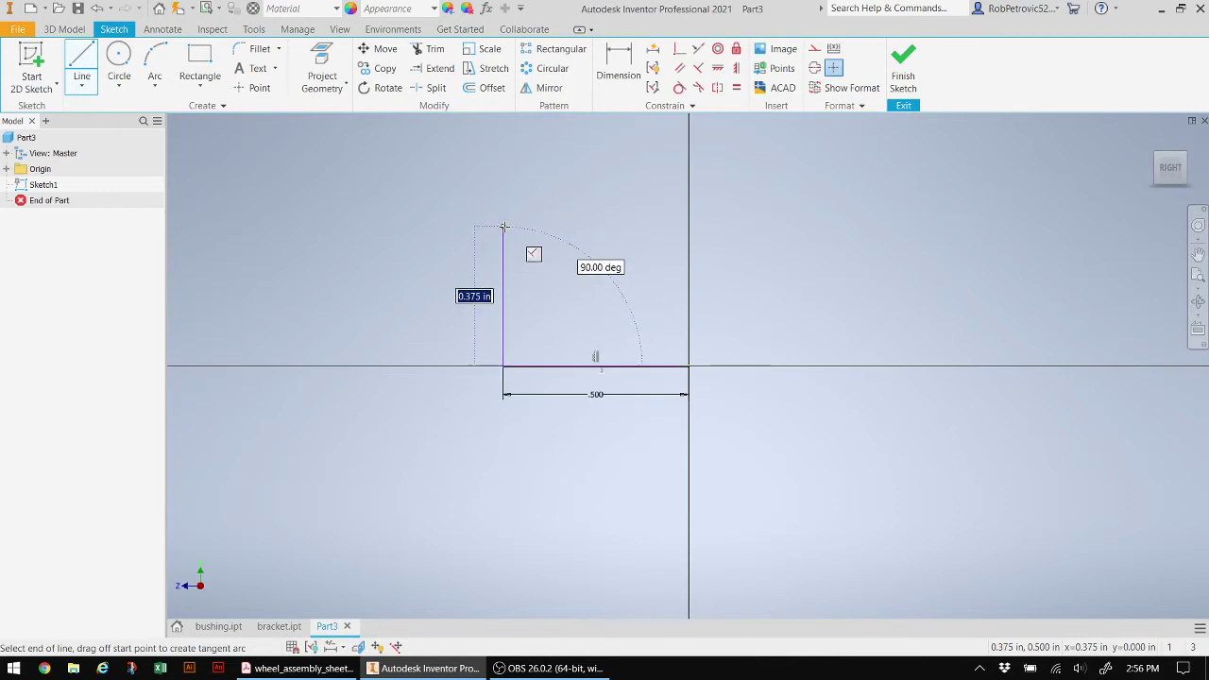
pyautogui.write('0.44')
pyautogui.press('Return')
# Continue the profile with 0.250, 0.750 and 0.750 in line segments.
pyautogui.scroll(-2, 504, 227)
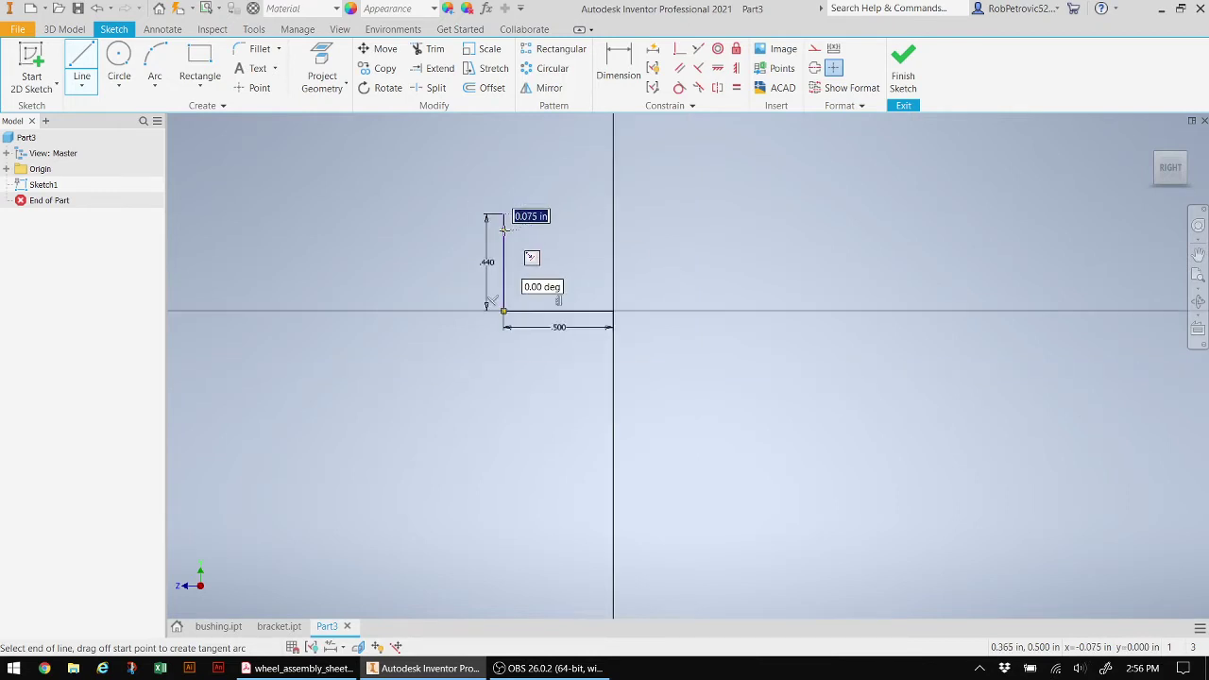
pyautogui.moveTo(531, 274)
pyautogui.mouseDown(button='middle')
pyautogui.moveTo(563, 406)
pyautogui.moveTo(587, 402)
pyautogui.mouseUp(button='middle')
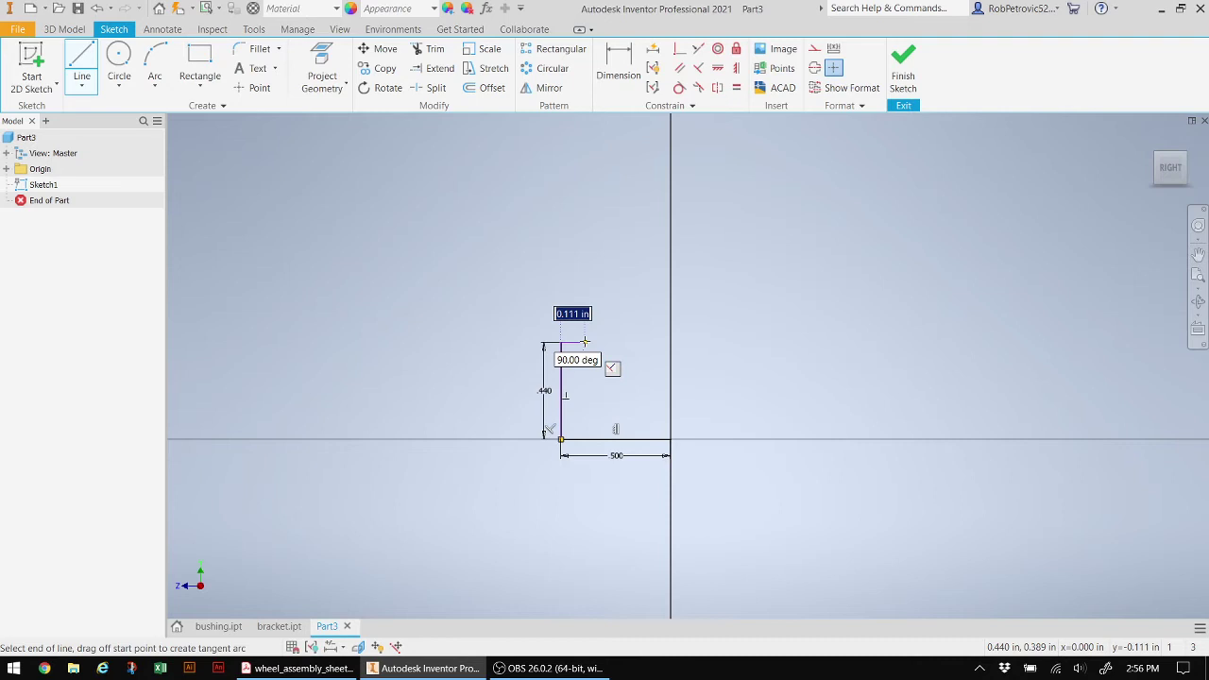
pyautogui.write('0.25')
pyautogui.press('Return')
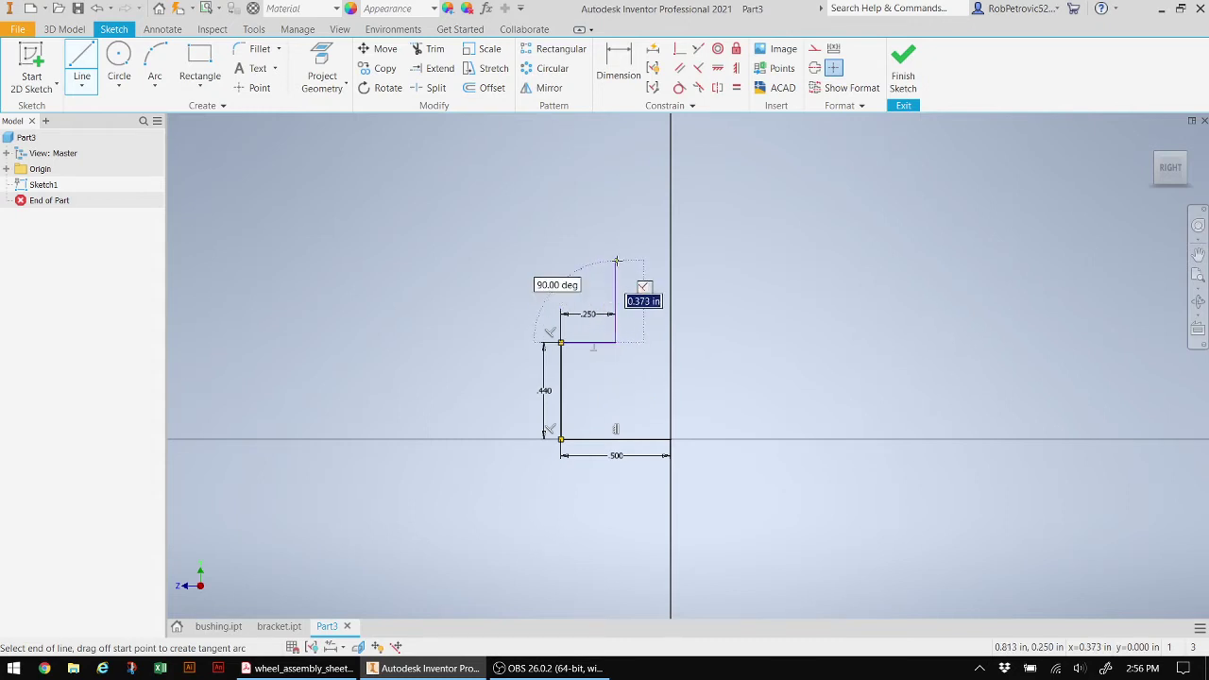
pyautogui.write('0.75')
pyautogui.press('Return')
pyautogui.moveTo(615, 260)
pyautogui.mouseDown(button='middle')
pyautogui.moveTo(595, 262)
pyautogui.moveTo(578, 360)
pyautogui.mouseUp(button='middle')
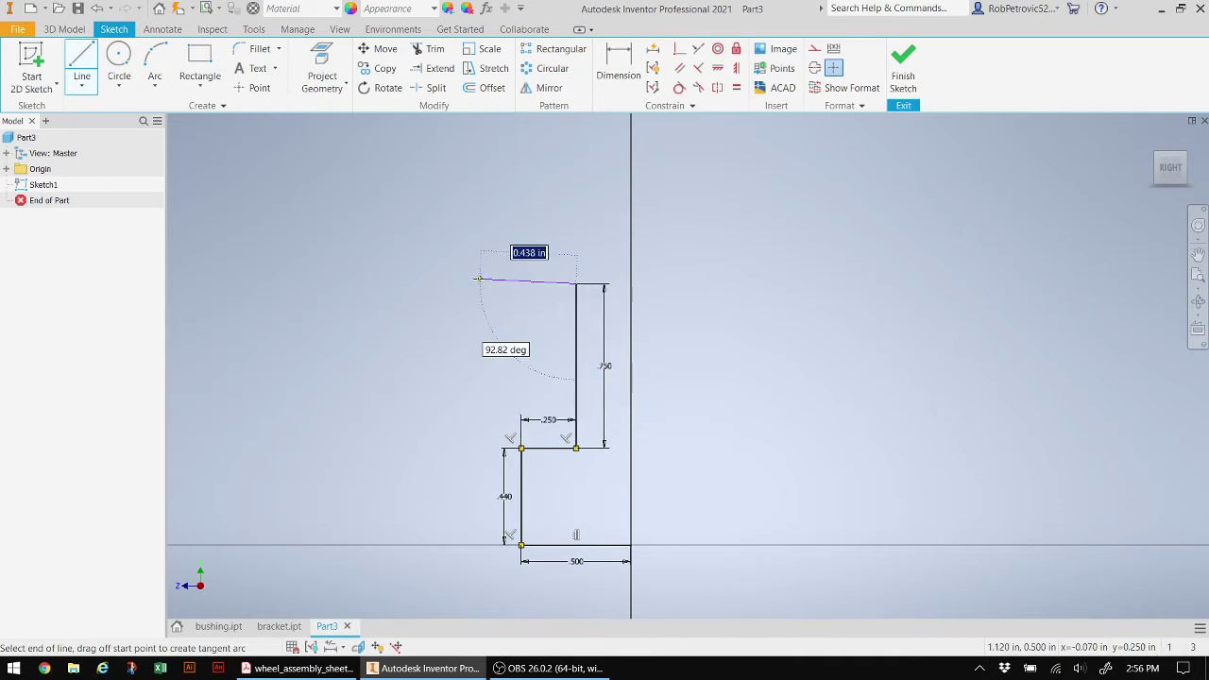
pyautogui.write('0.')
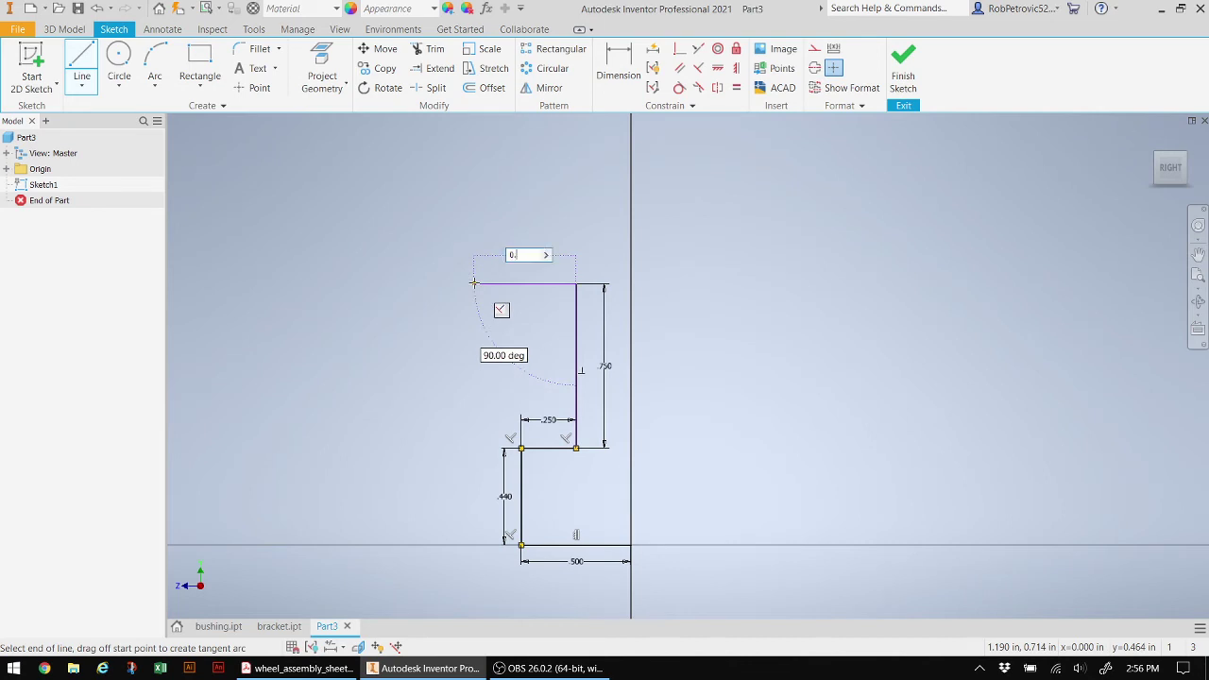
pyautogui.write('75')
pyautogui.press('Return')
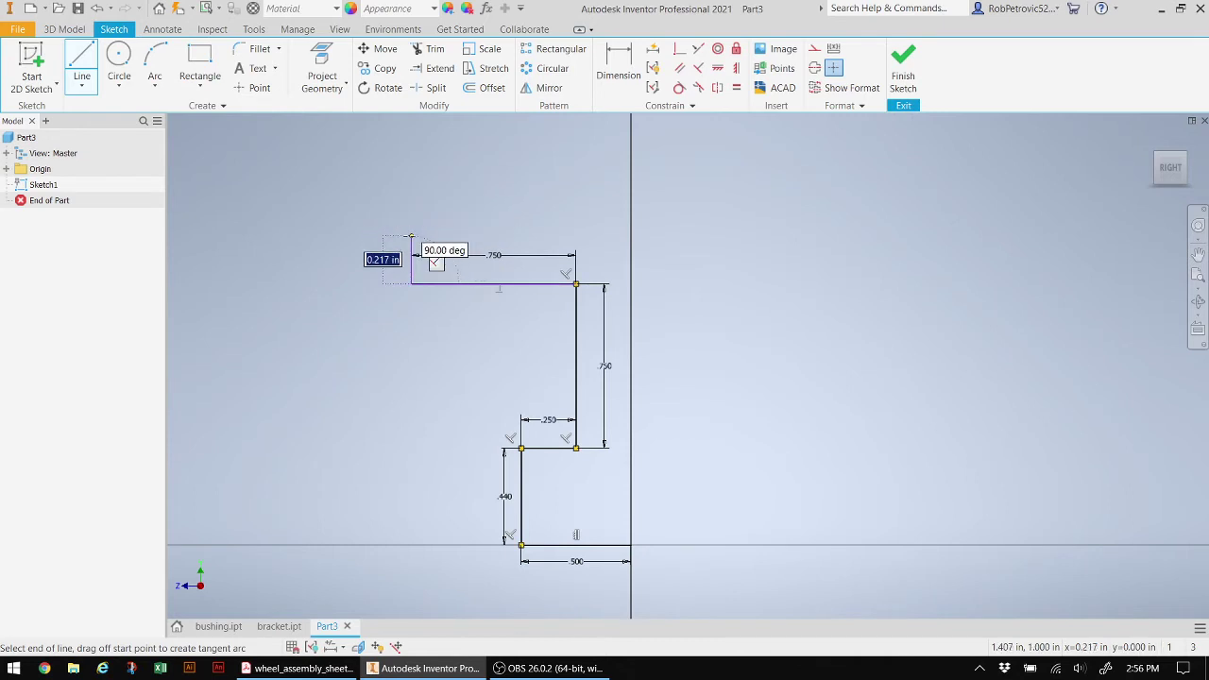
# Add a 0.4 in vertical, a 2 in top horizontal and a 0.4 in right vertical line.
pyautogui.write('0.4')
pyautogui.press('Return')
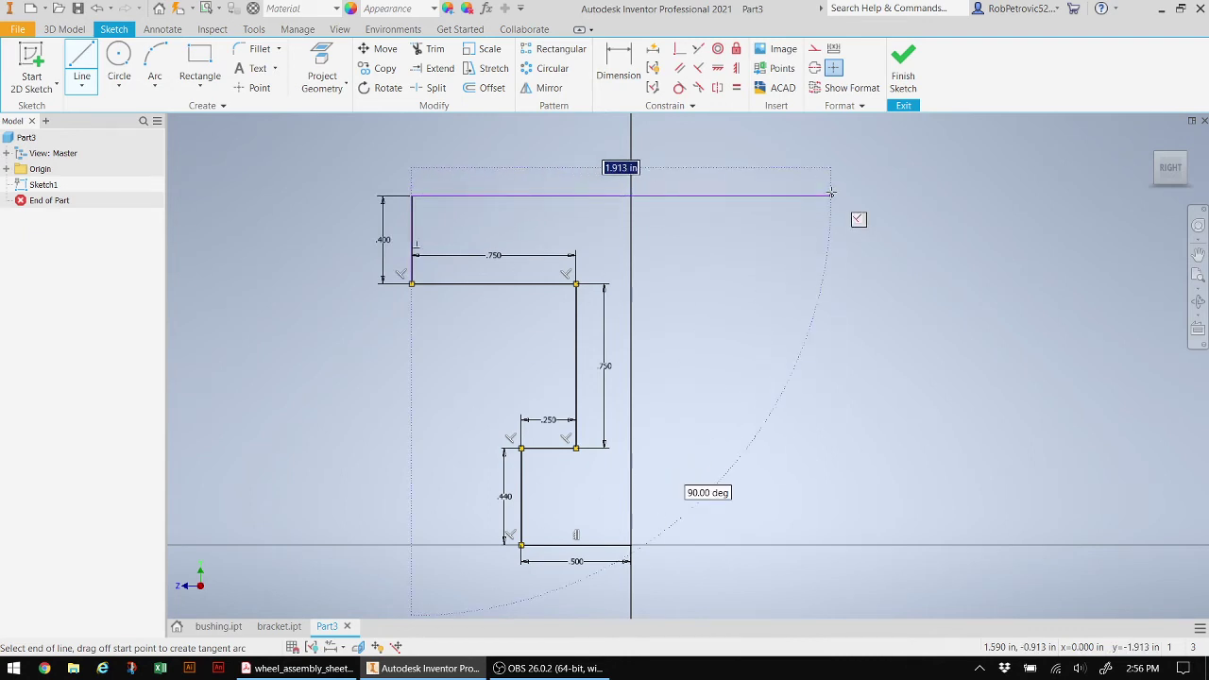
pyautogui.write('2')
pyautogui.press('Return')
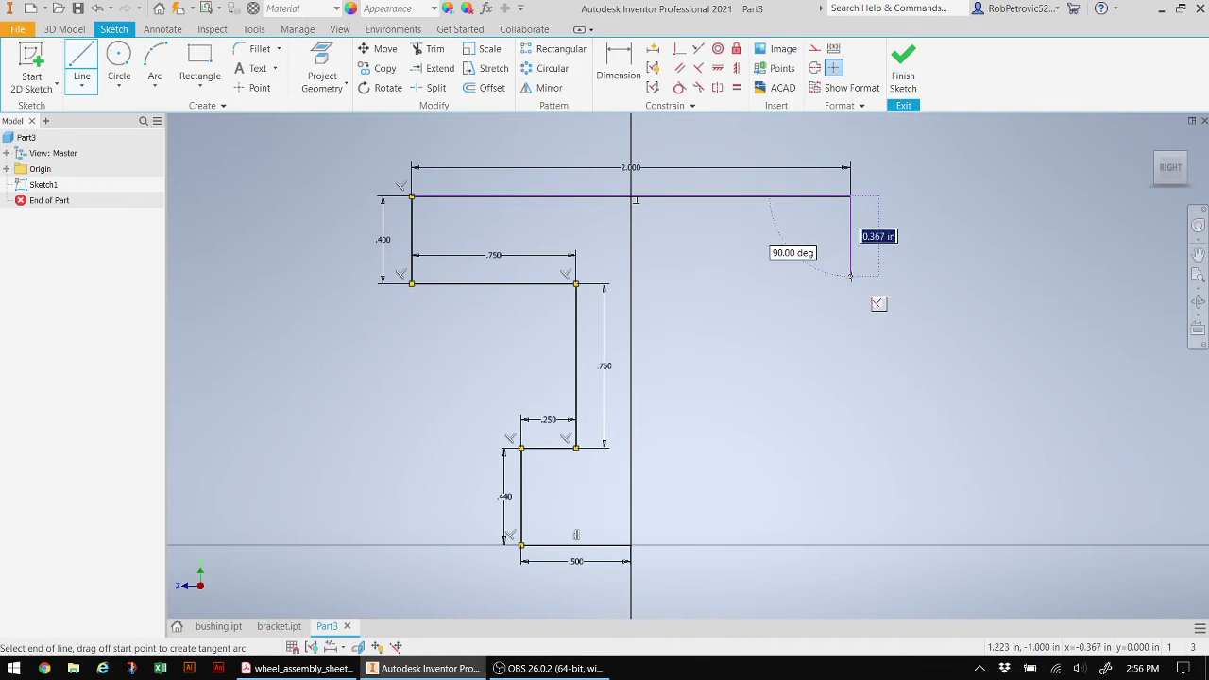
pyautogui.write('0')
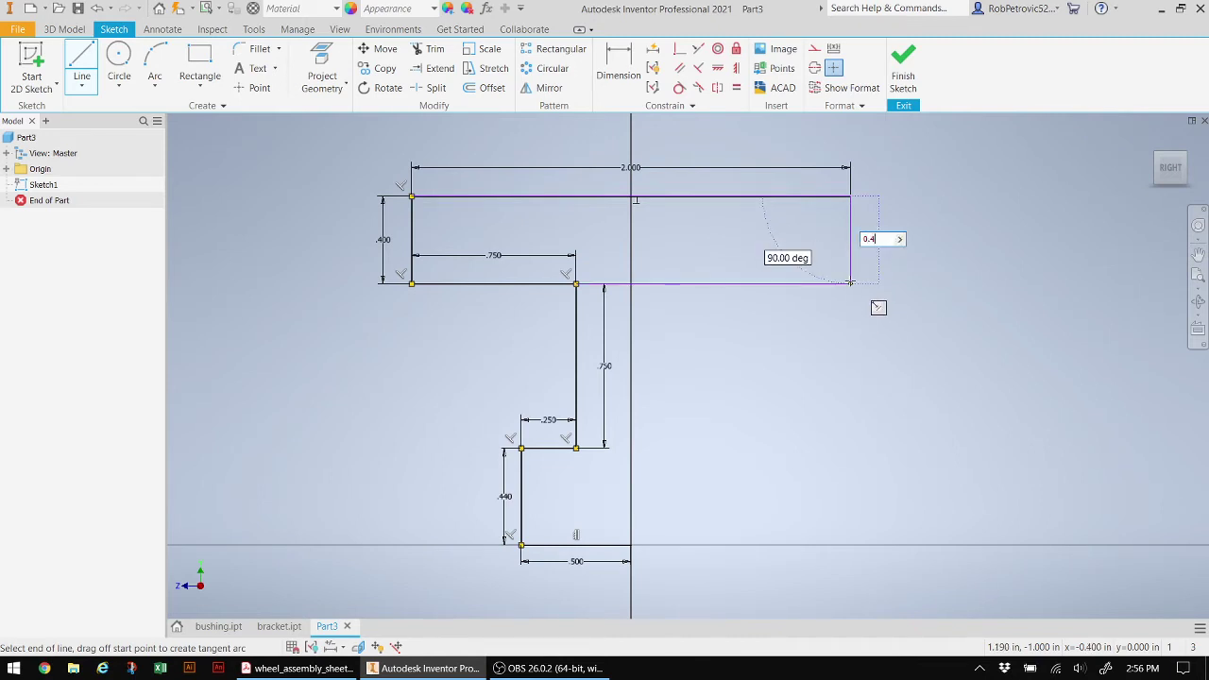
pyautogui.write('.4')
pyautogui.press('Return')
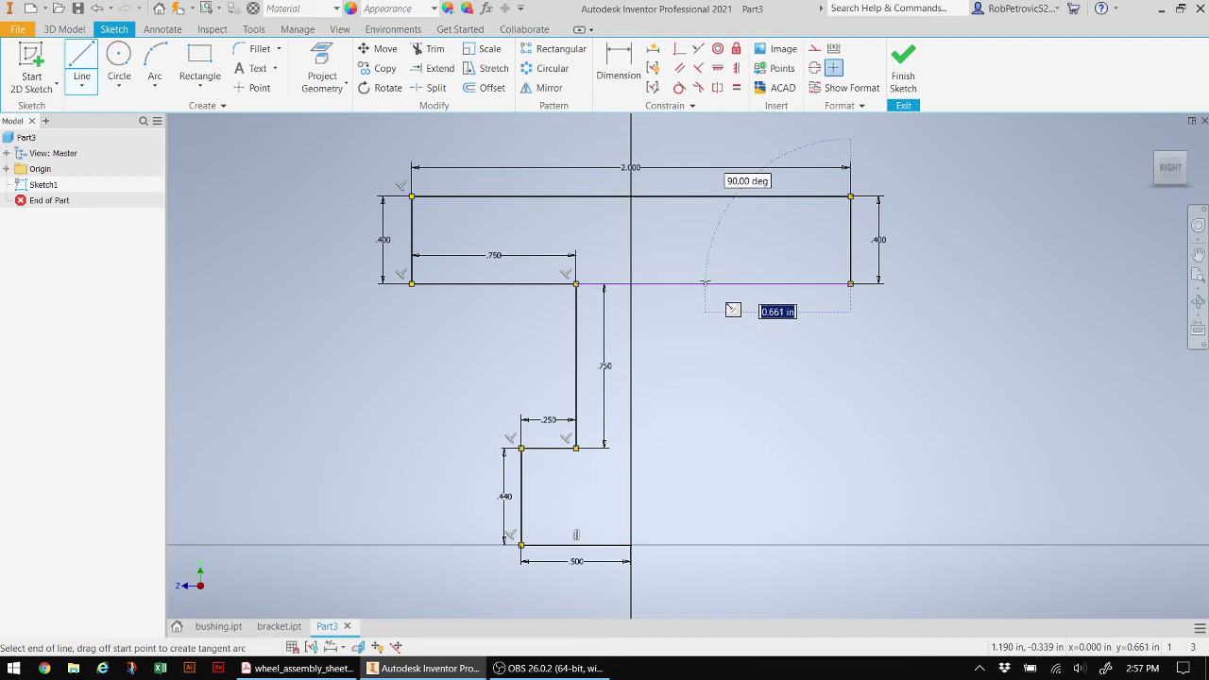
# Step the right side down with 0.75, 0.75, 0.25 and 0.4 in lines, ending the chain.
pyautogui.write('0.75')
pyautogui.press('Return')
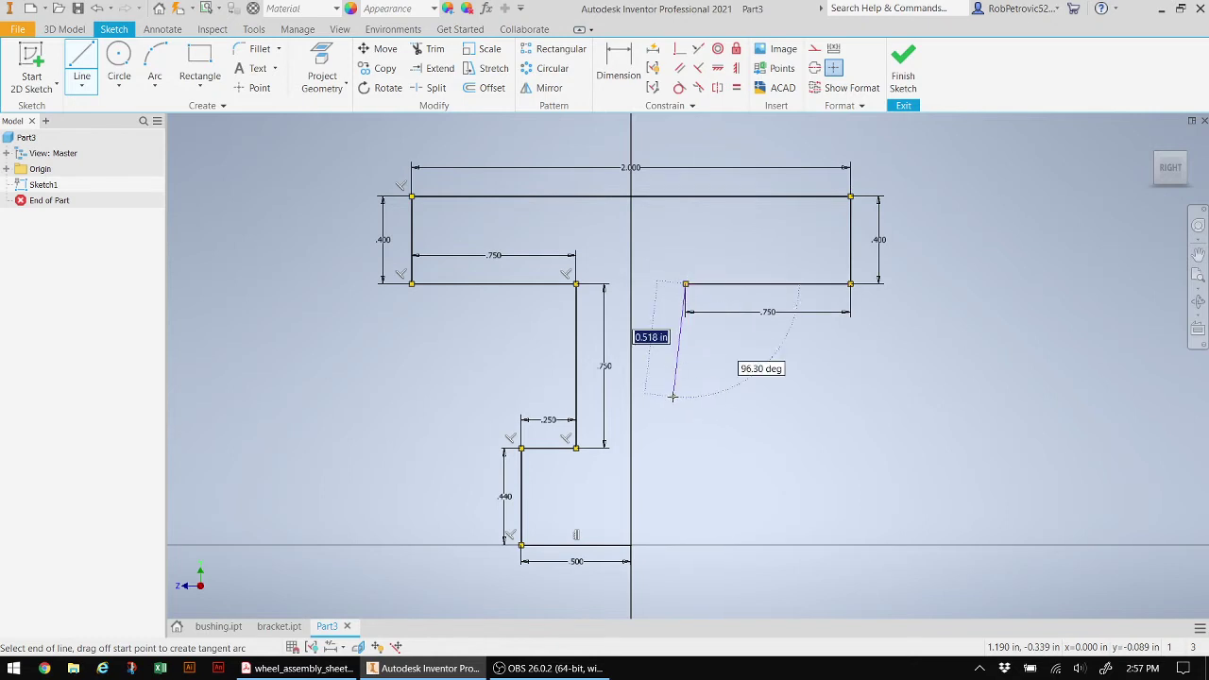
pyautogui.write('0')
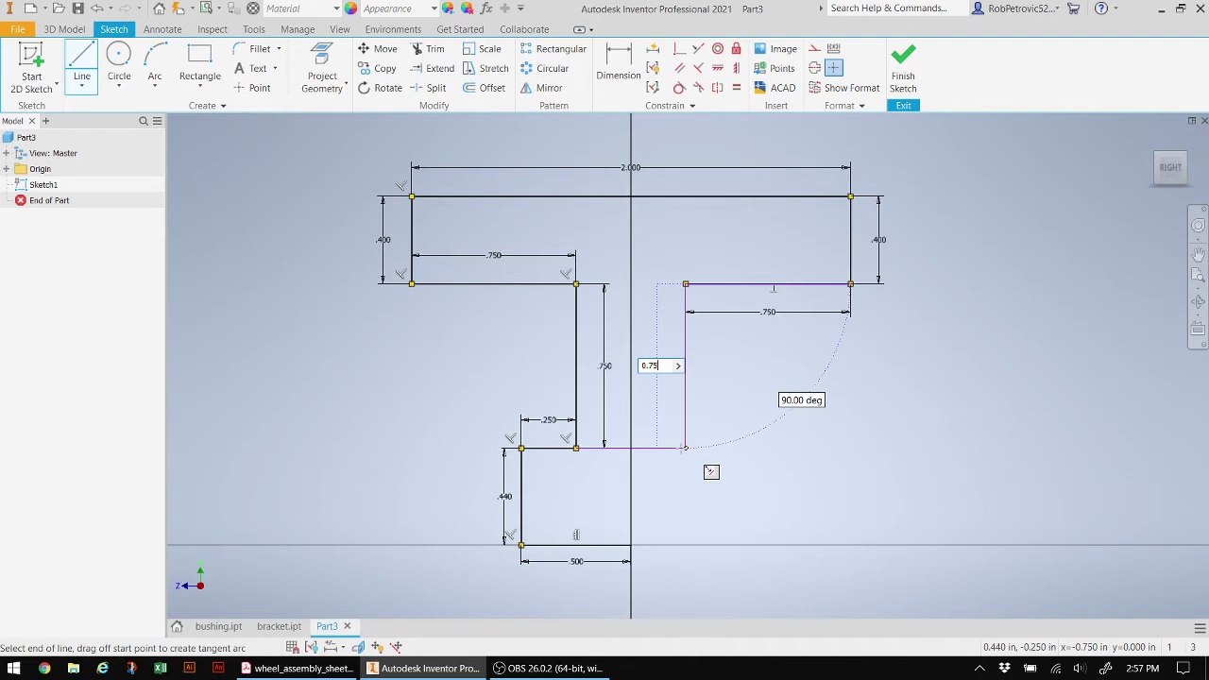
pyautogui.write('.75')
pyautogui.press('Return')
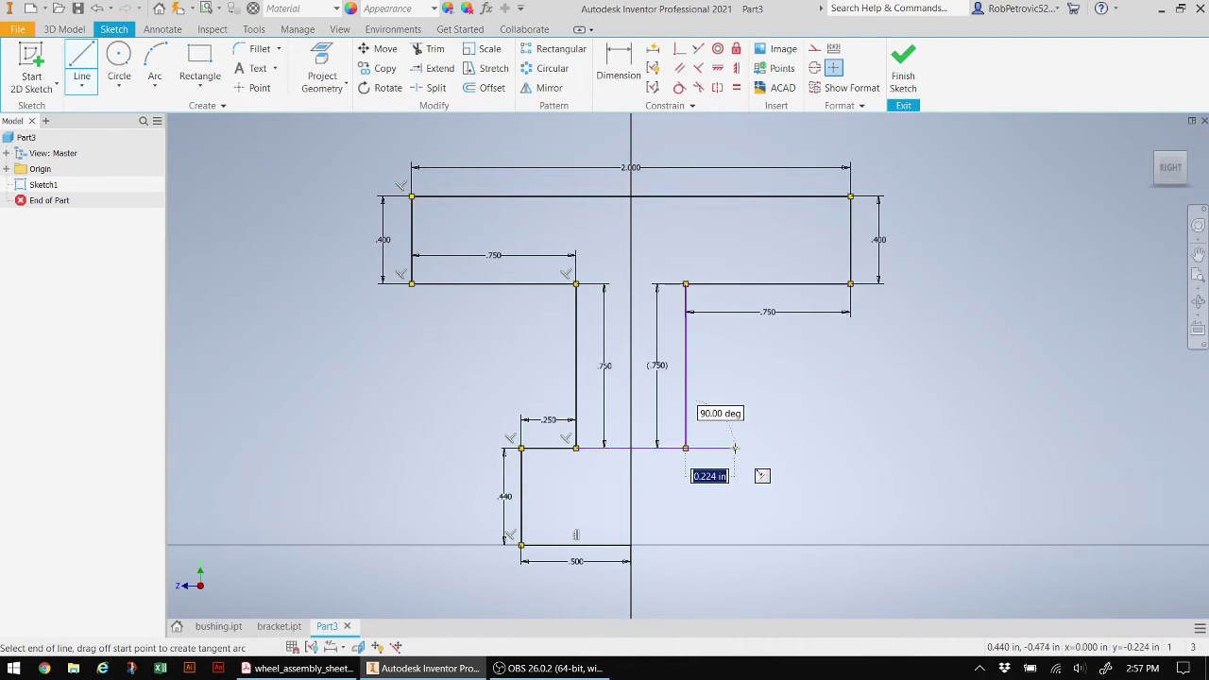
pyautogui.write('0.25')
pyautogui.press('Return')
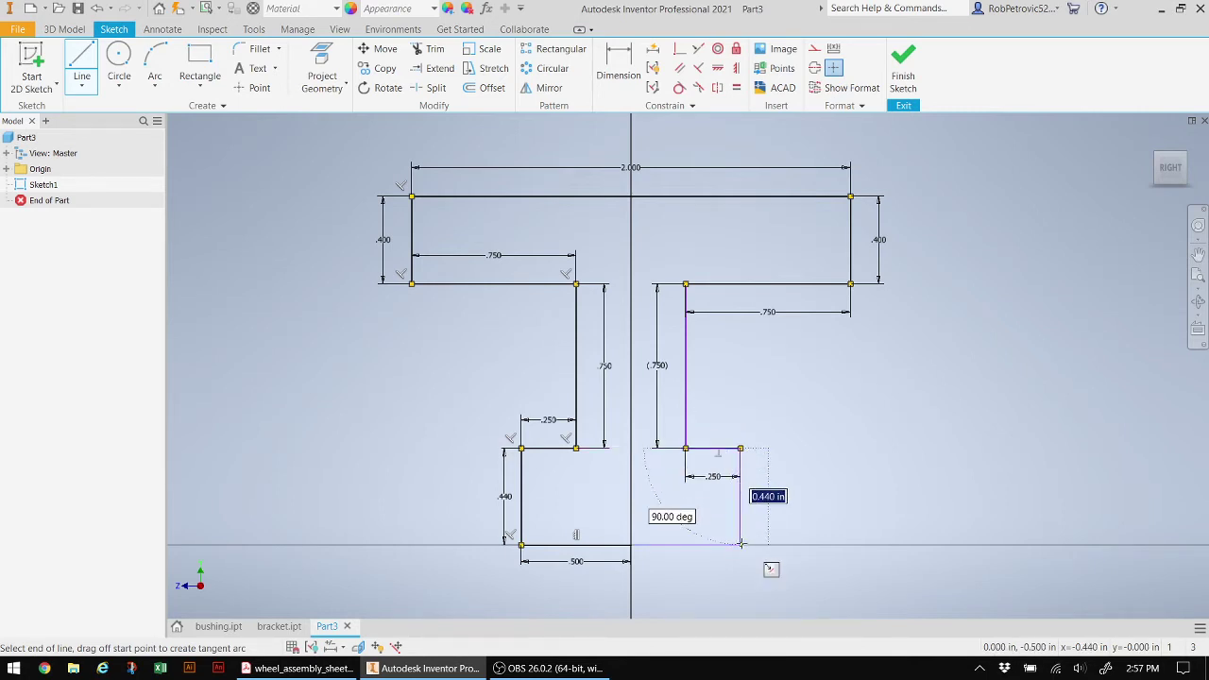
pyautogui.write('0.4')
pyautogui.press('Return')
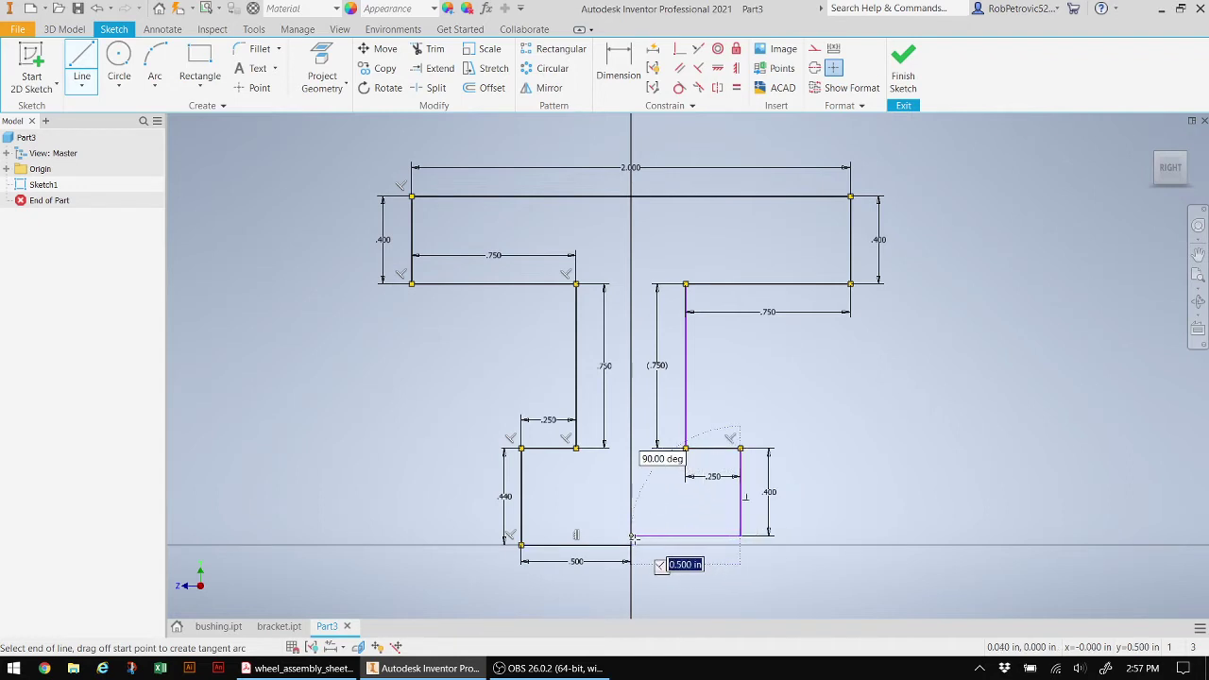
pyautogui.press('Escape')
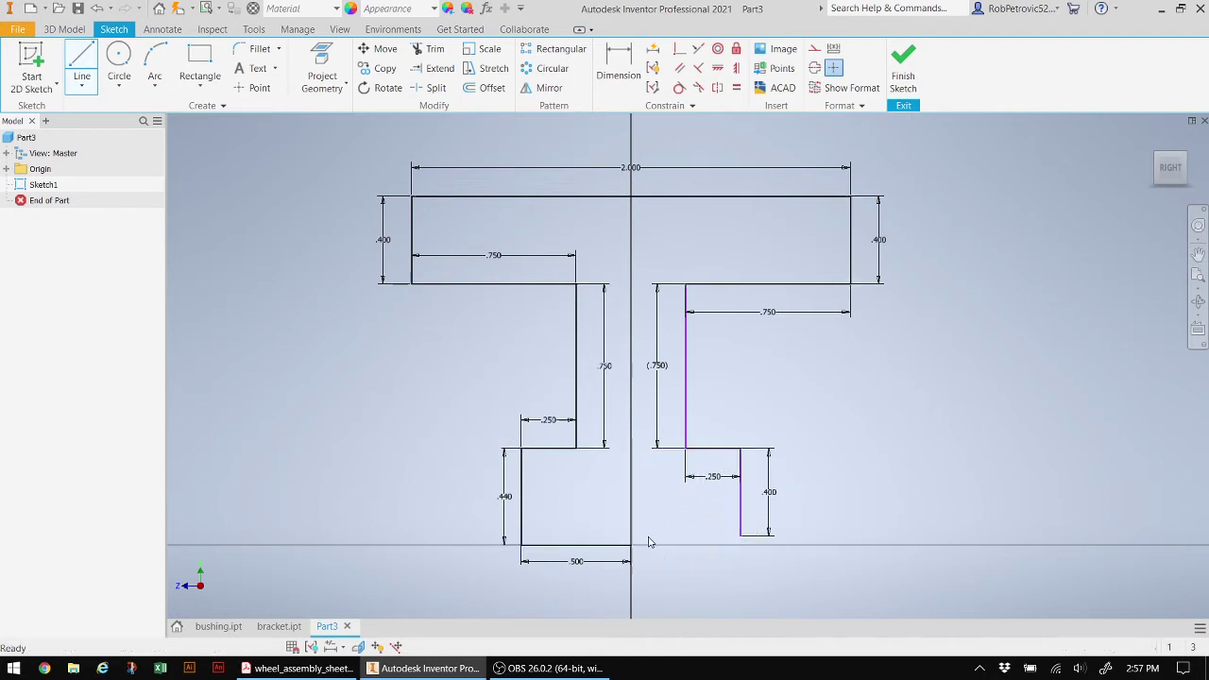
pyautogui.press('Escape')
# Change the .400 dimension to 0.44 in.
pyautogui.doubleClick(769, 494)
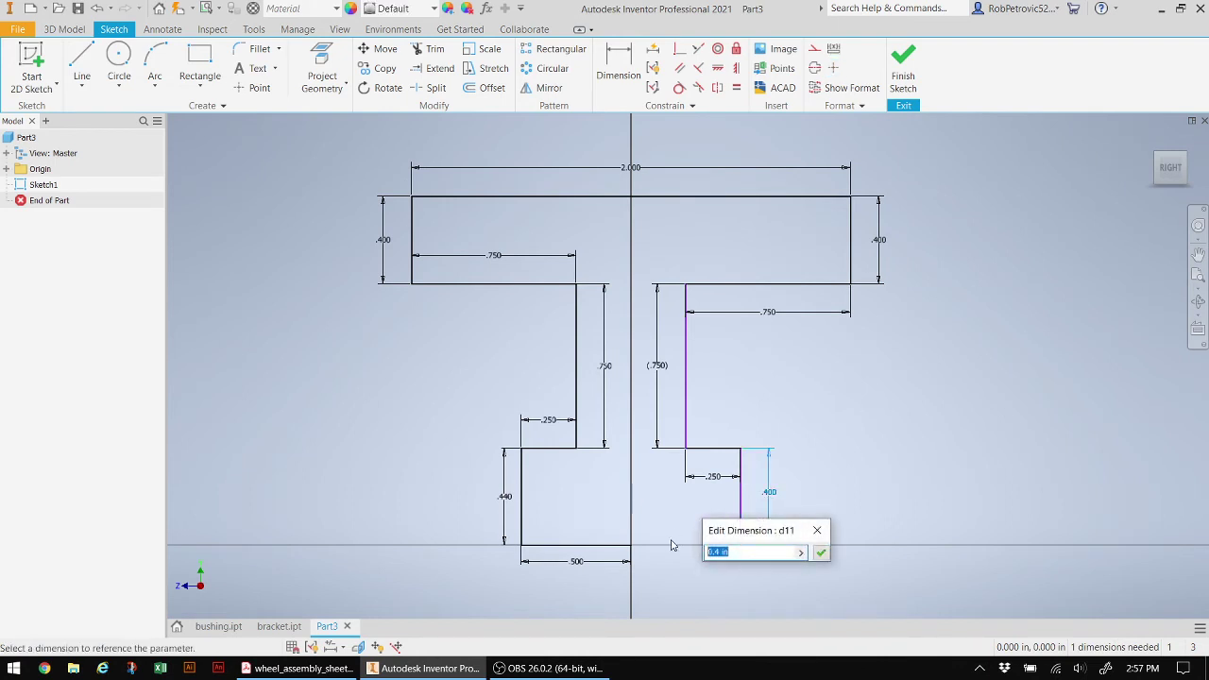
pyautogui.write('0.44')
pyautogui.press('Return')
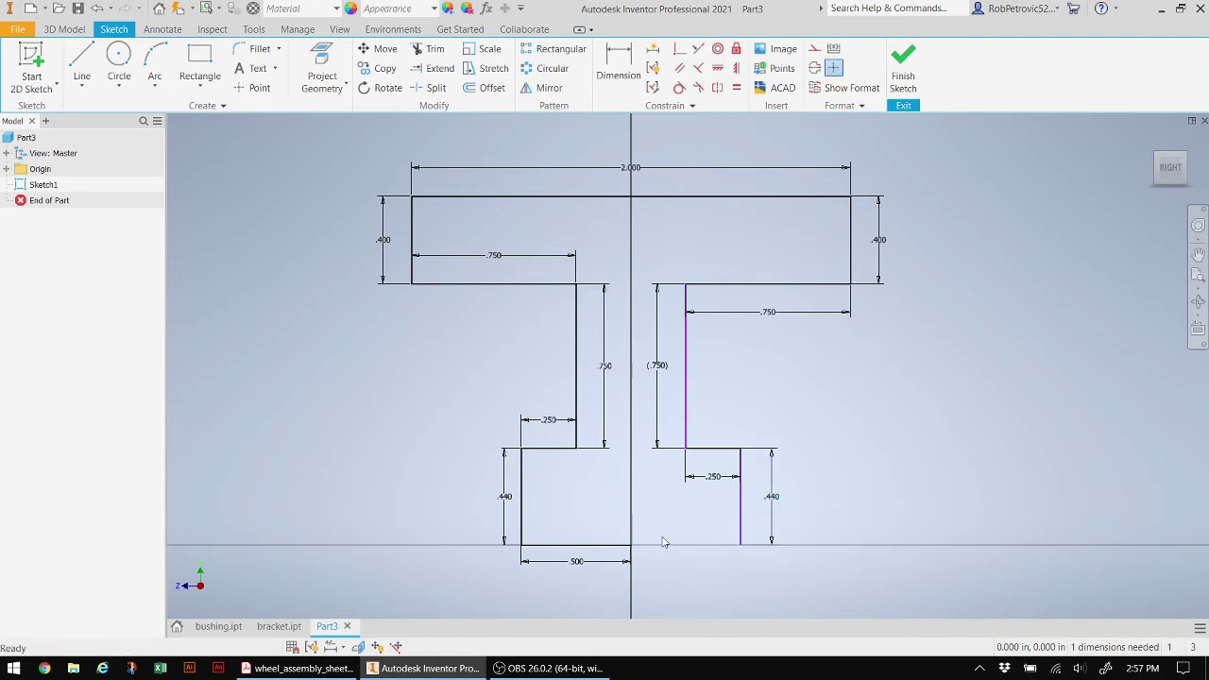
# Close the profile with a bottom line from the lower right corner to the centre axis.
pyautogui.click(81, 64)
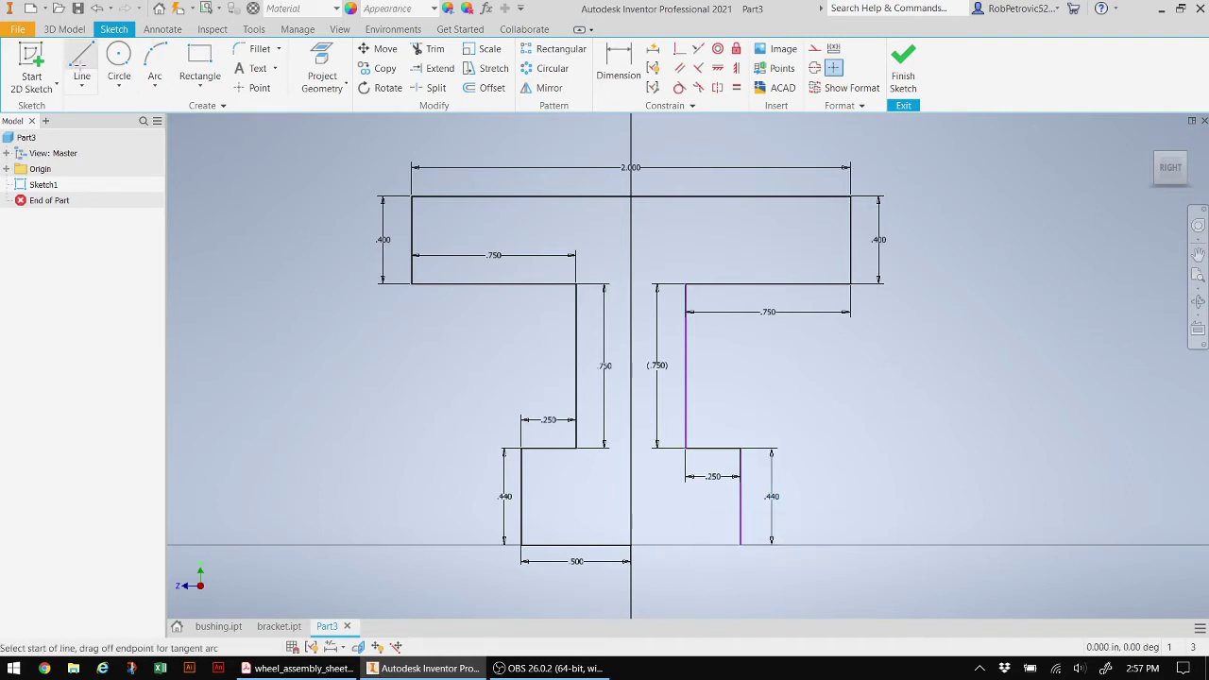
pyautogui.click(740, 544)
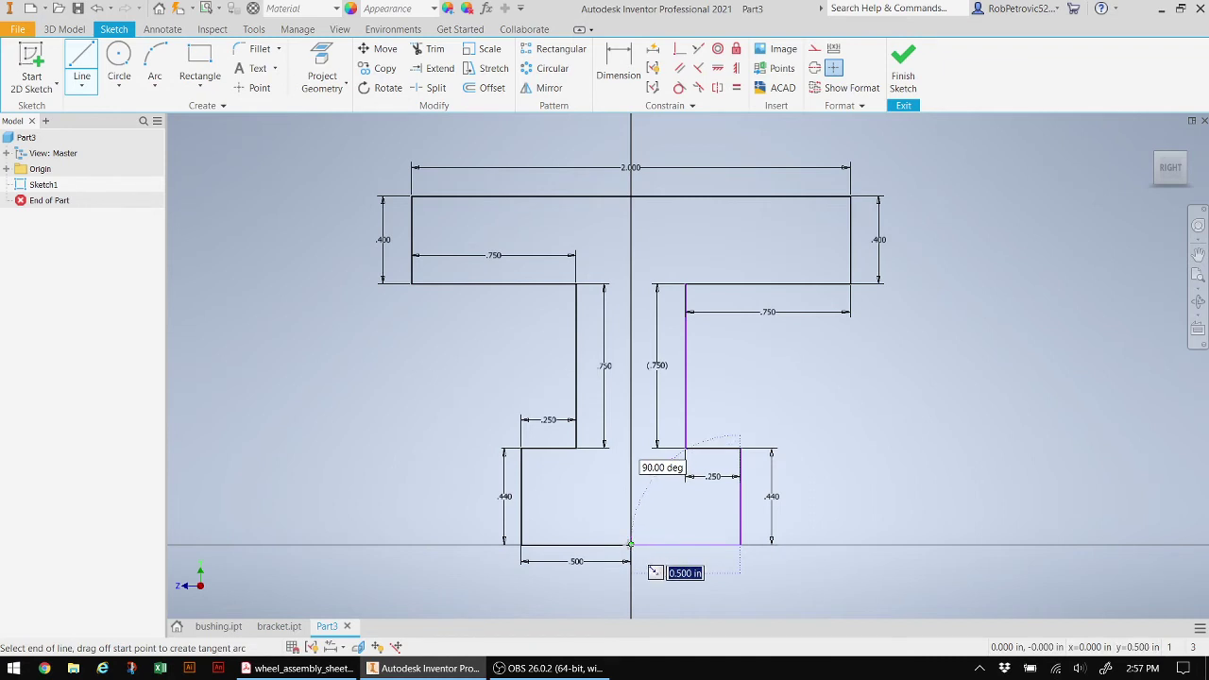
pyautogui.doubleClick(630, 545)
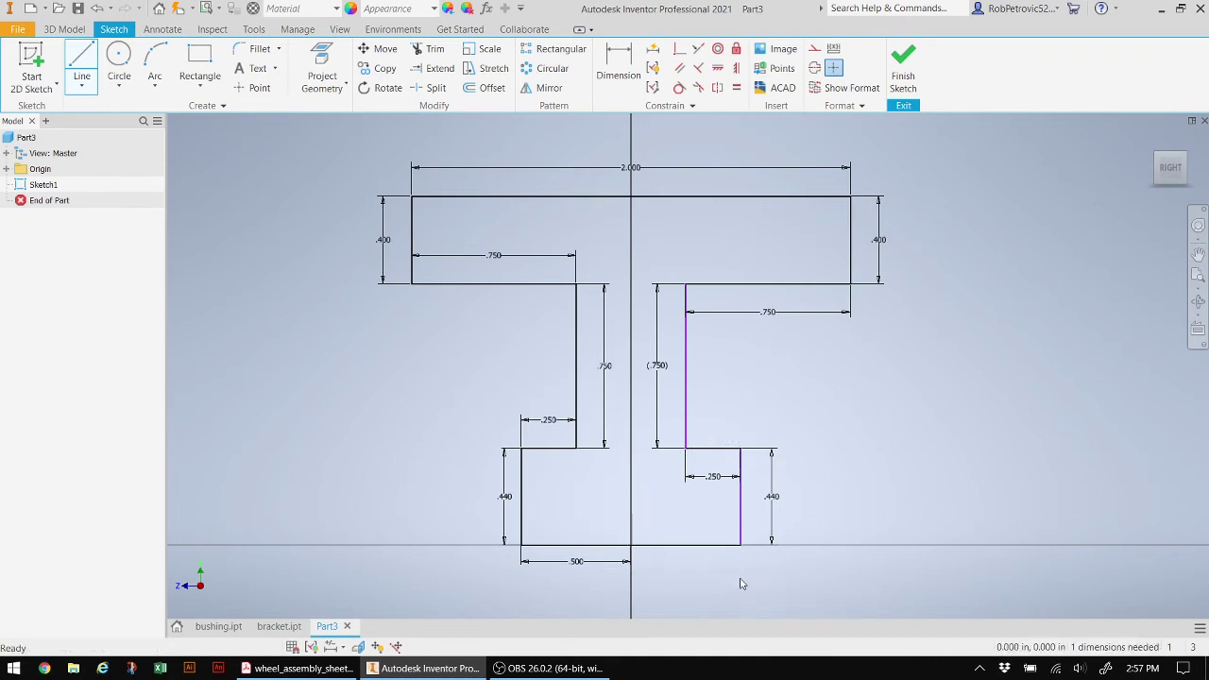
pyautogui.press('Escape')
# Check the WHEEL sheet in Acrobat, then return to Part3's sketch in Inventor.
pyautogui.click(298, 667)
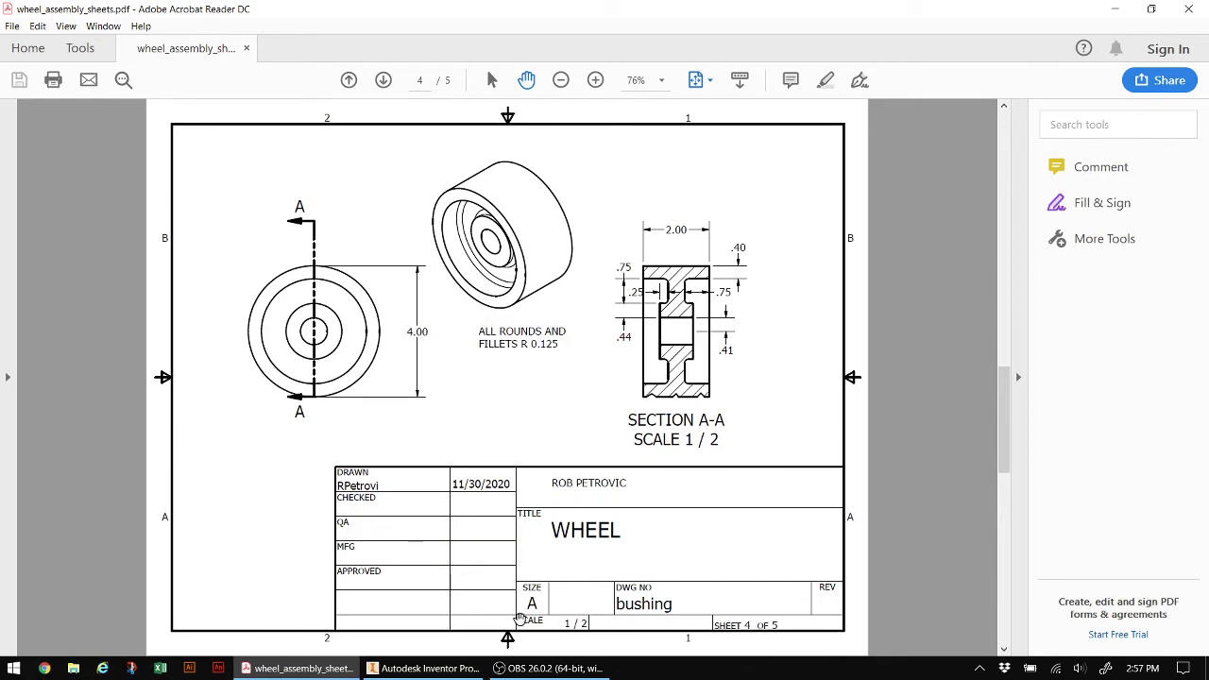
pyautogui.click(440, 671)
pyautogui.scroll(-5, 807, 507)
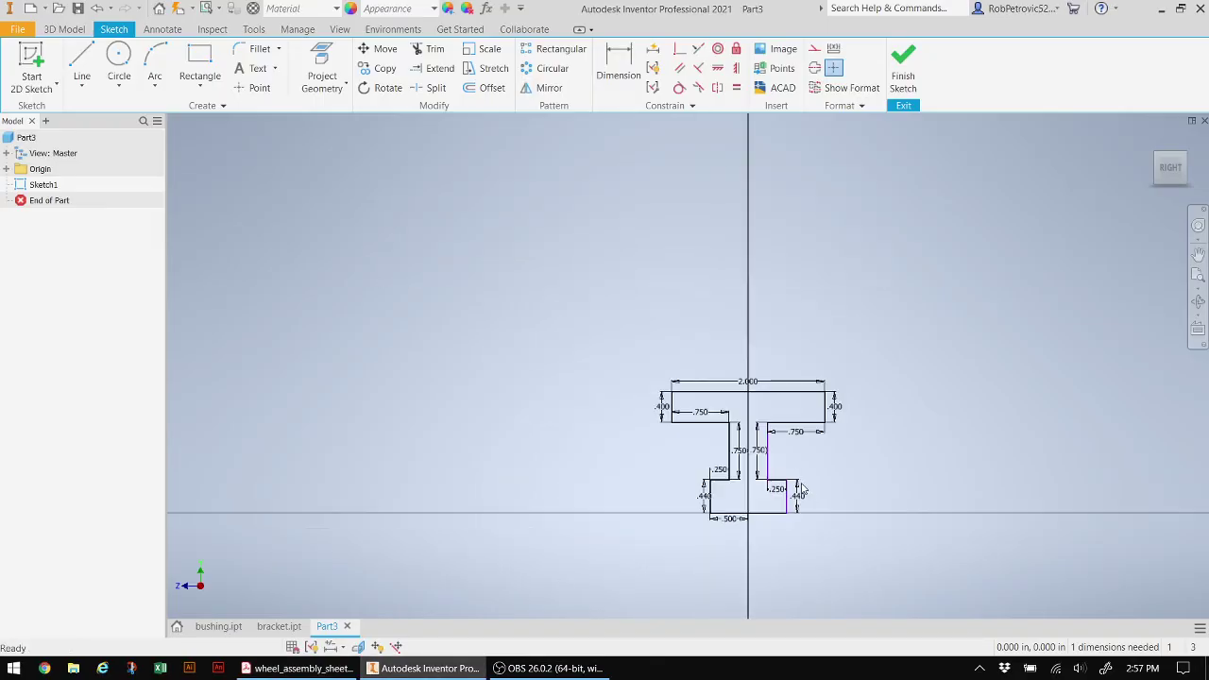
pyautogui.scroll(3, 812, 487)
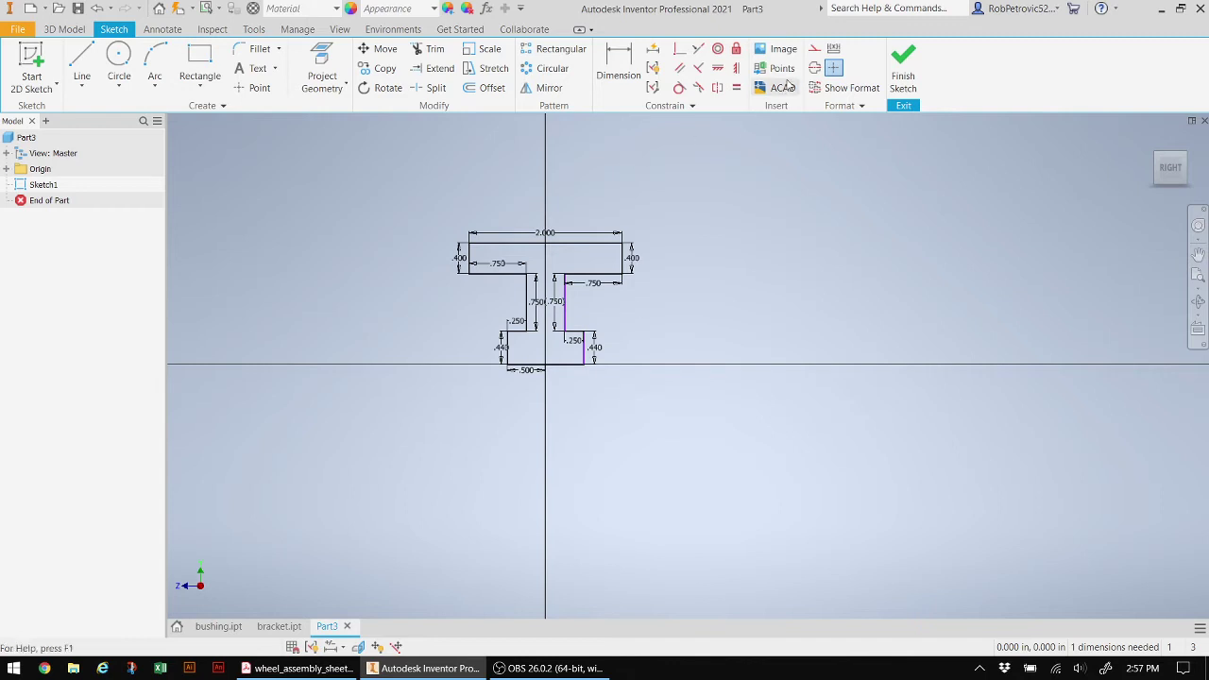
# Turn on Construction and attempt a 0.41 in line from the origin, undoing the crooked result.
pyautogui.click(814, 48)
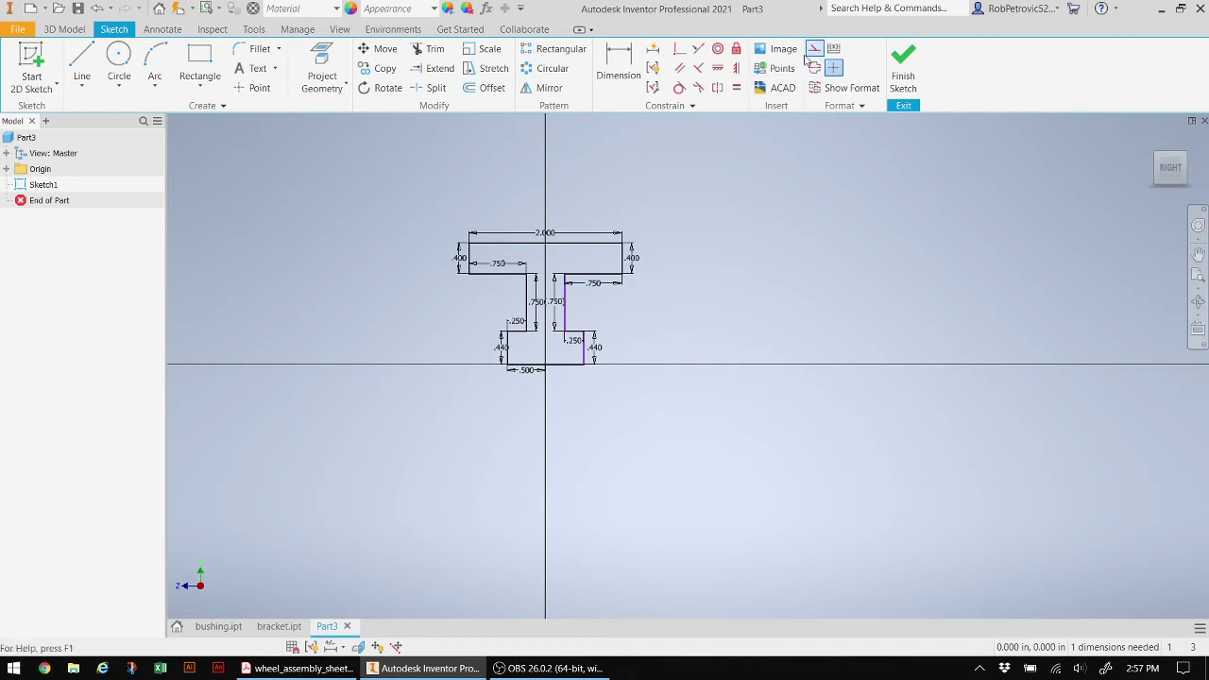
pyautogui.click(81, 58)
pyautogui.scroll(3, 561, 381)
pyautogui.scroll(3, 561, 380)
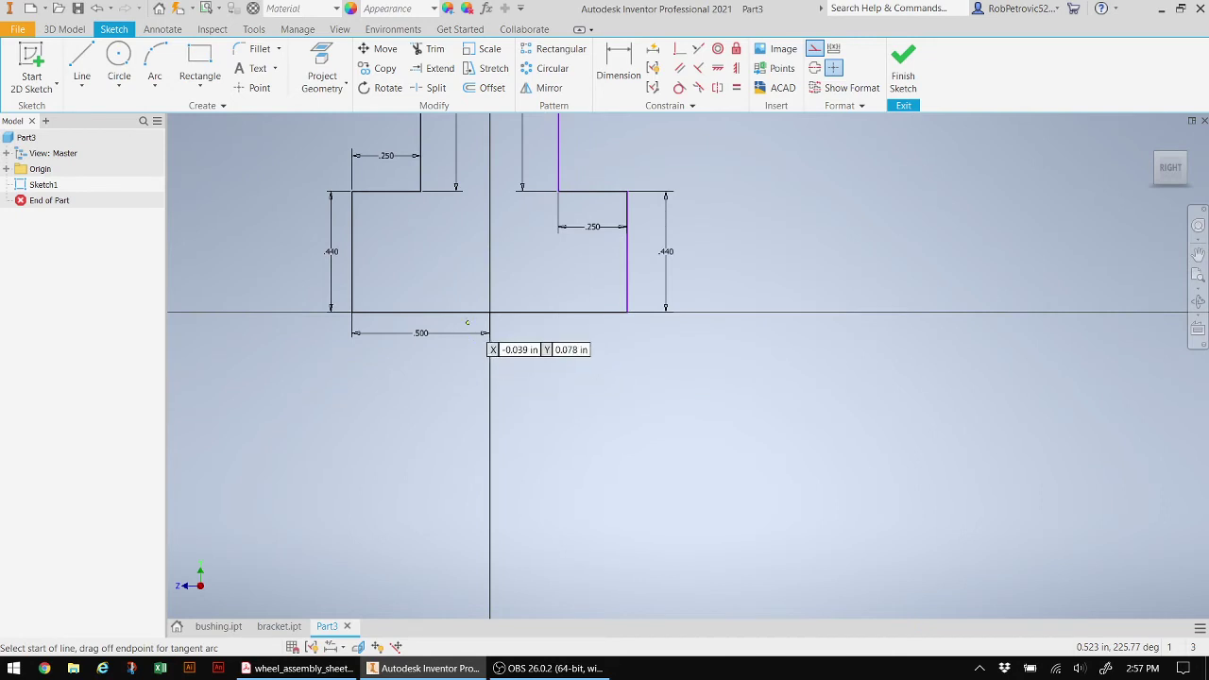
pyautogui.click(527, 367)
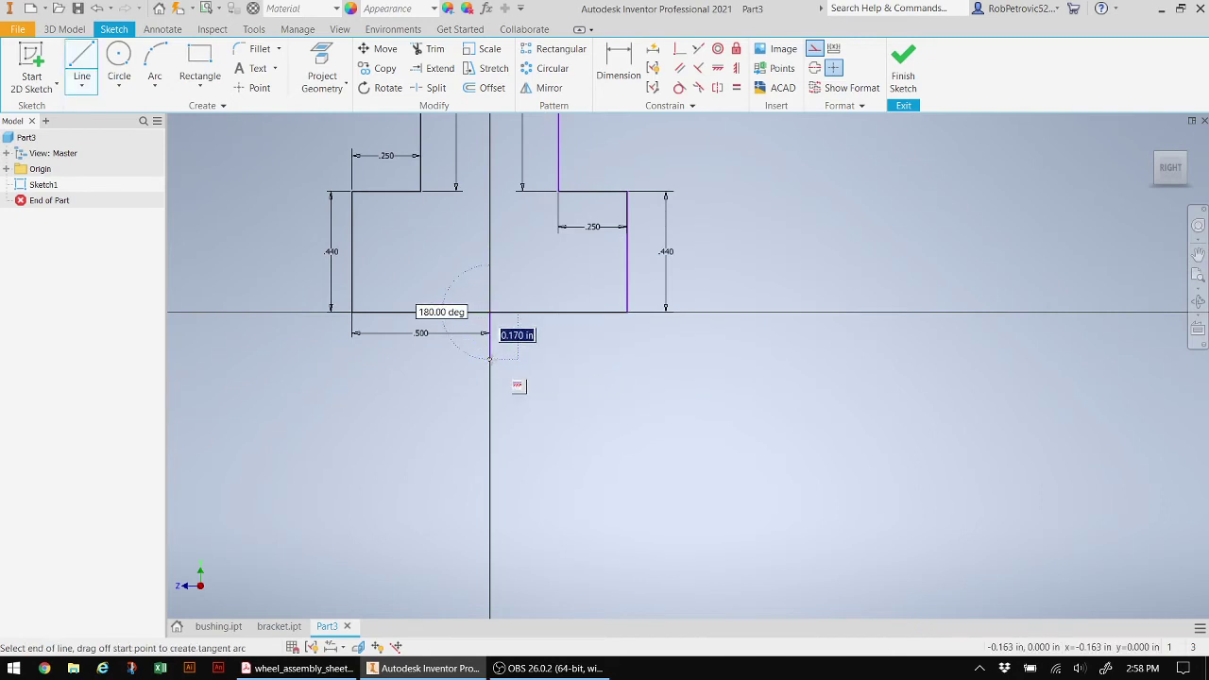
pyautogui.write('0.41')
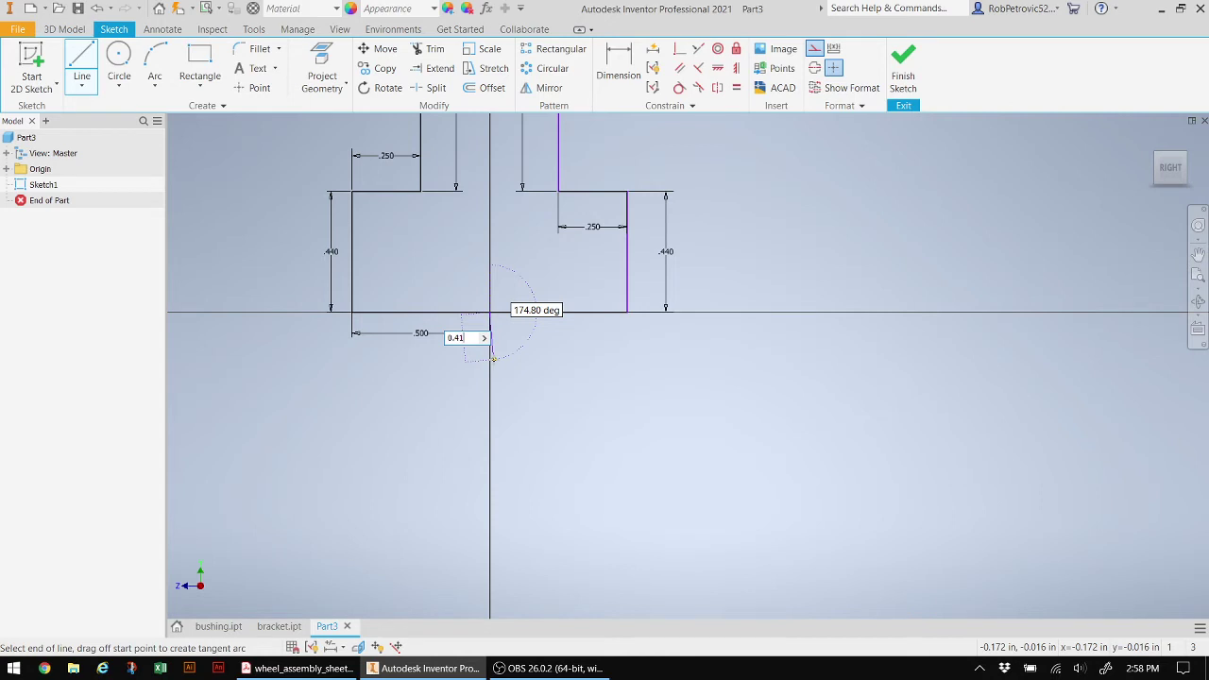
pyautogui.press('Return')
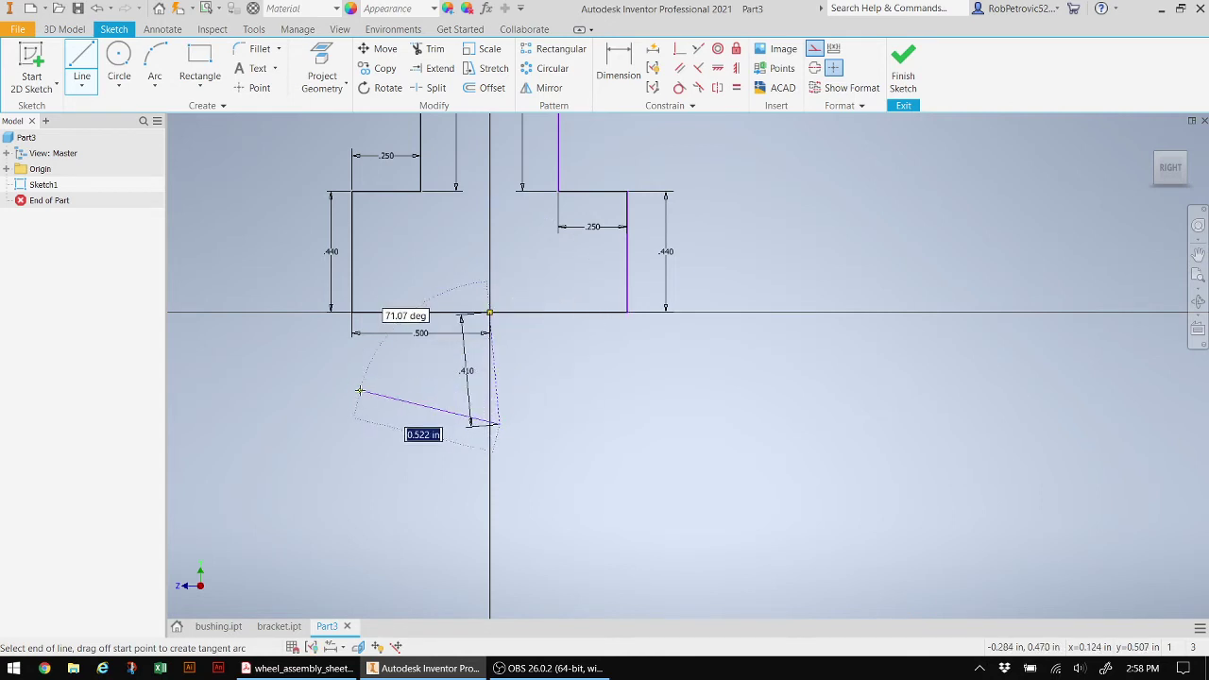
pyautogui.press('Escape')
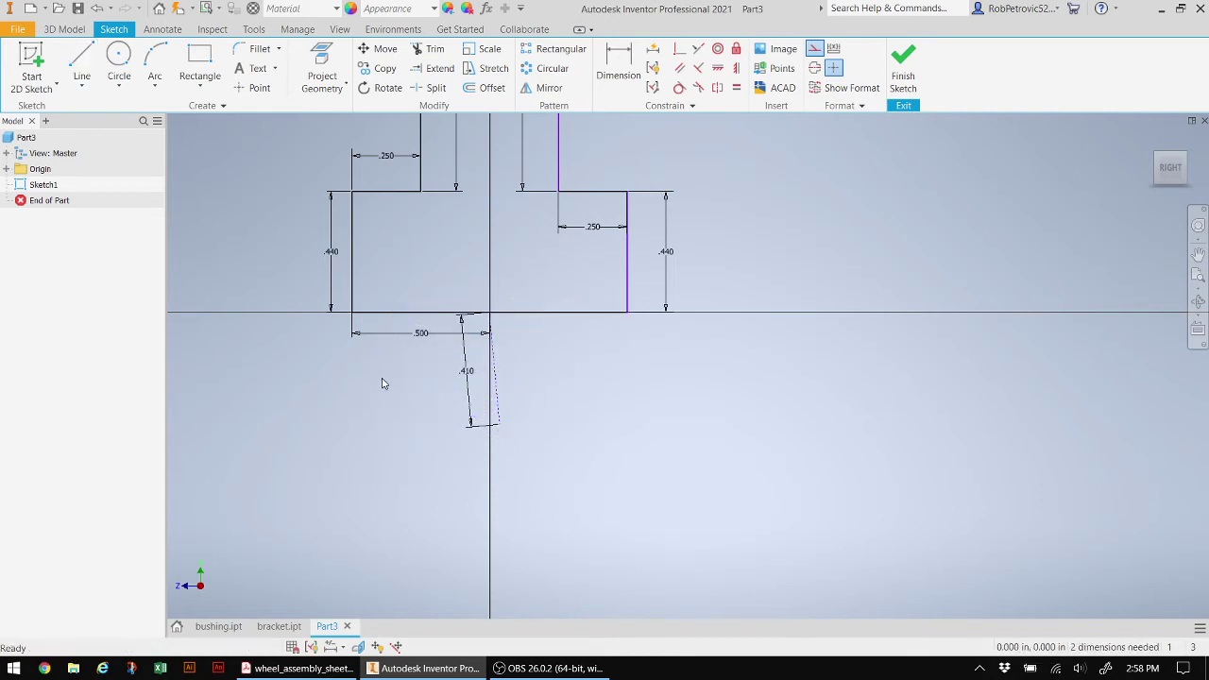
pyautogui.hotkey('ctrl', 'z')
# Draw a 0.41 in construction line straight down from the origin.
pyautogui.click(82, 58)
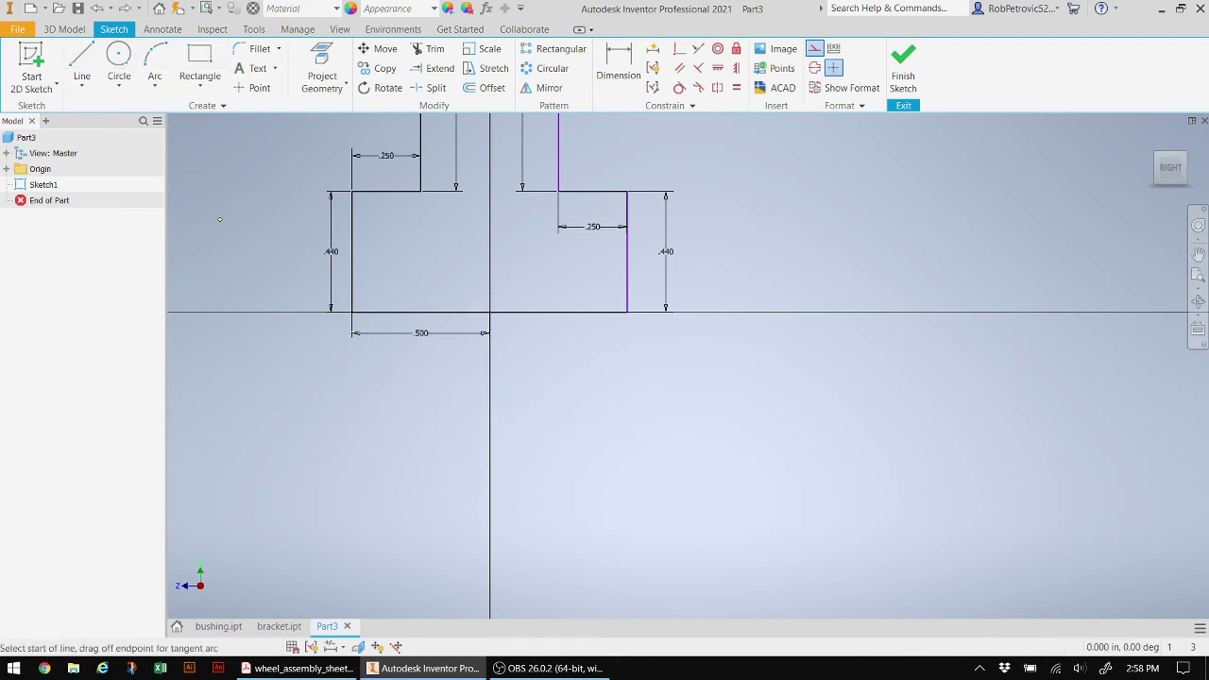
pyautogui.click(489, 312)
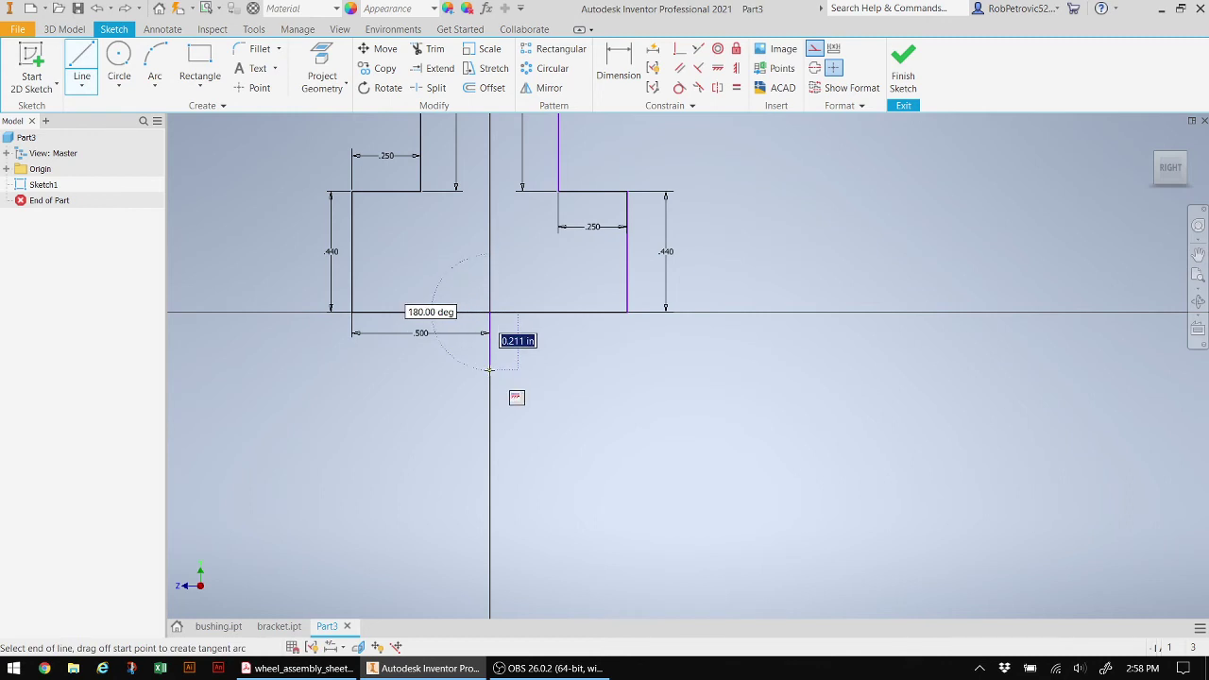
pyautogui.write('0')
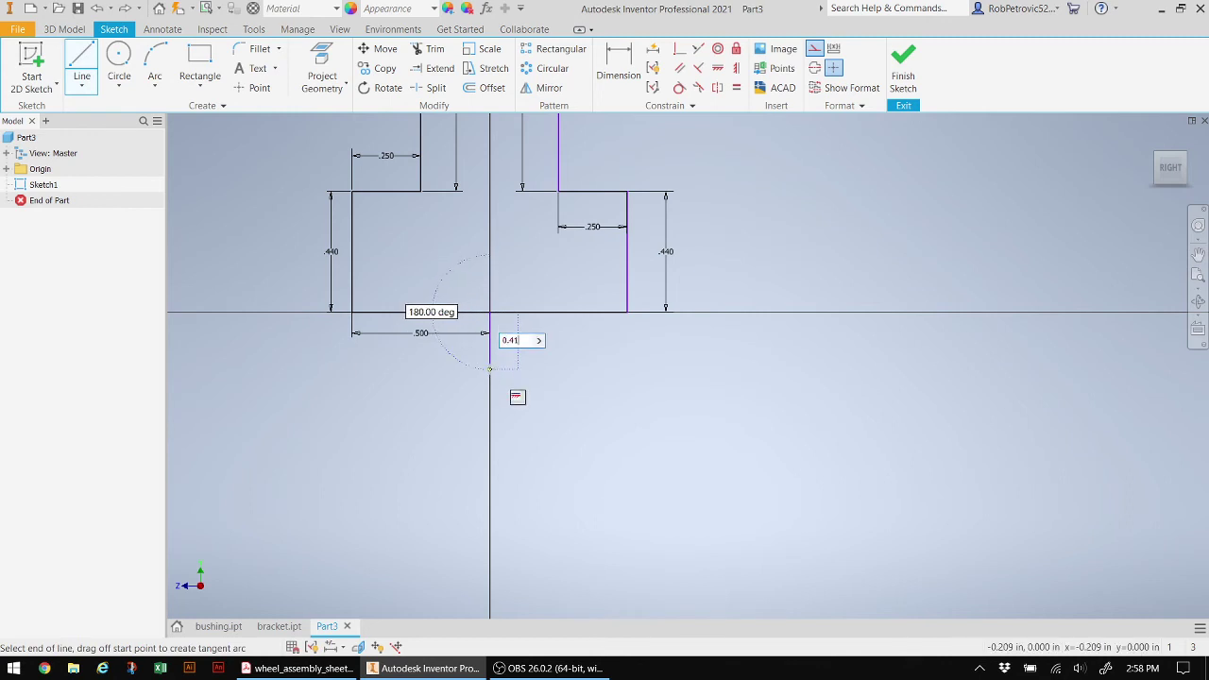
pyautogui.write('.41')
pyautogui.press('Return')
pyautogui.press('Escape')
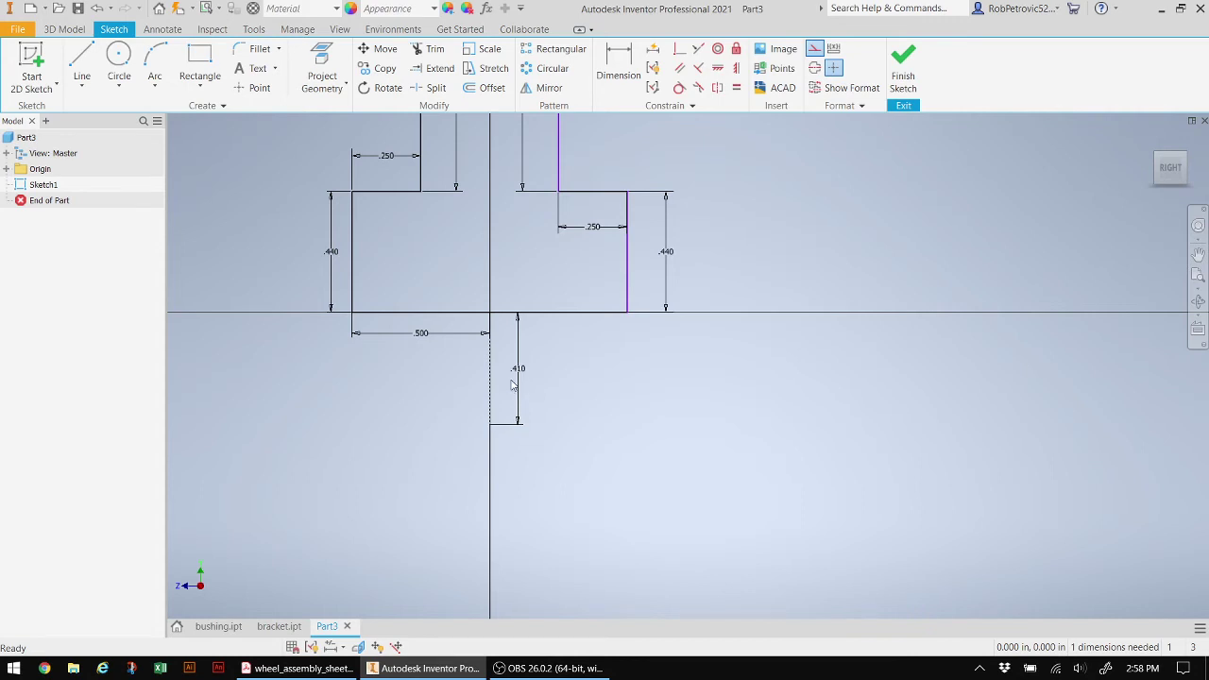
# Draw a 0.5 in construction line leftward from the end of the .410 line.
pyautogui.click(83, 62)
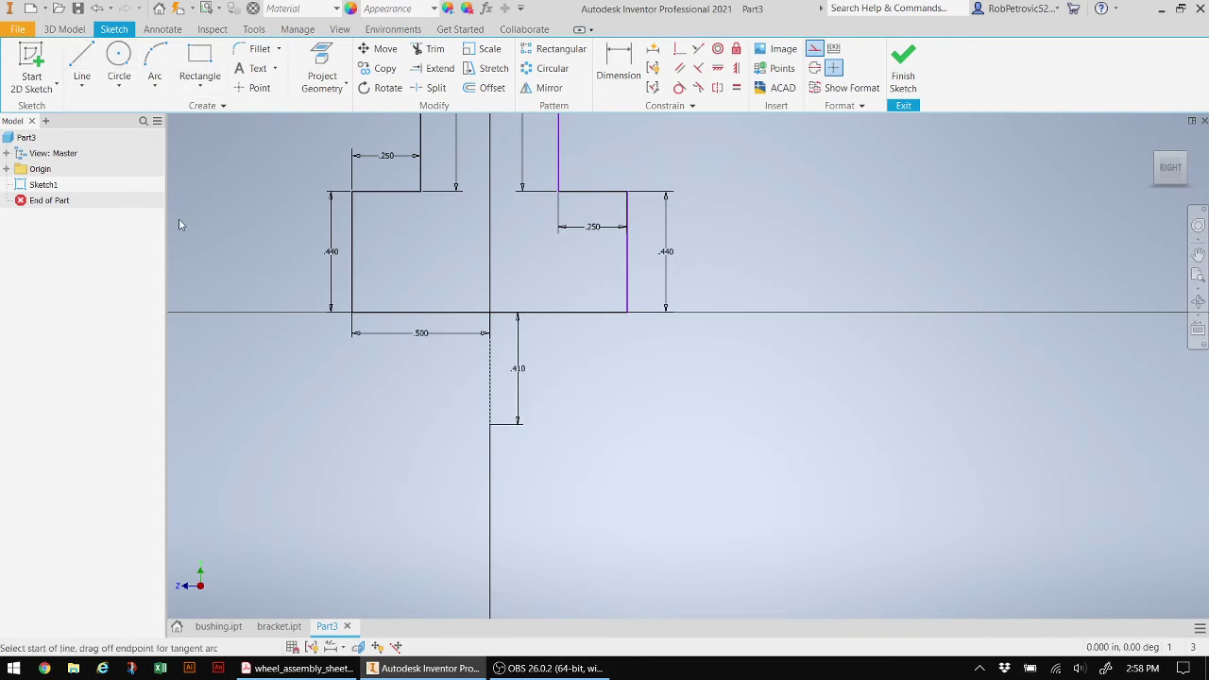
pyautogui.click(489, 423)
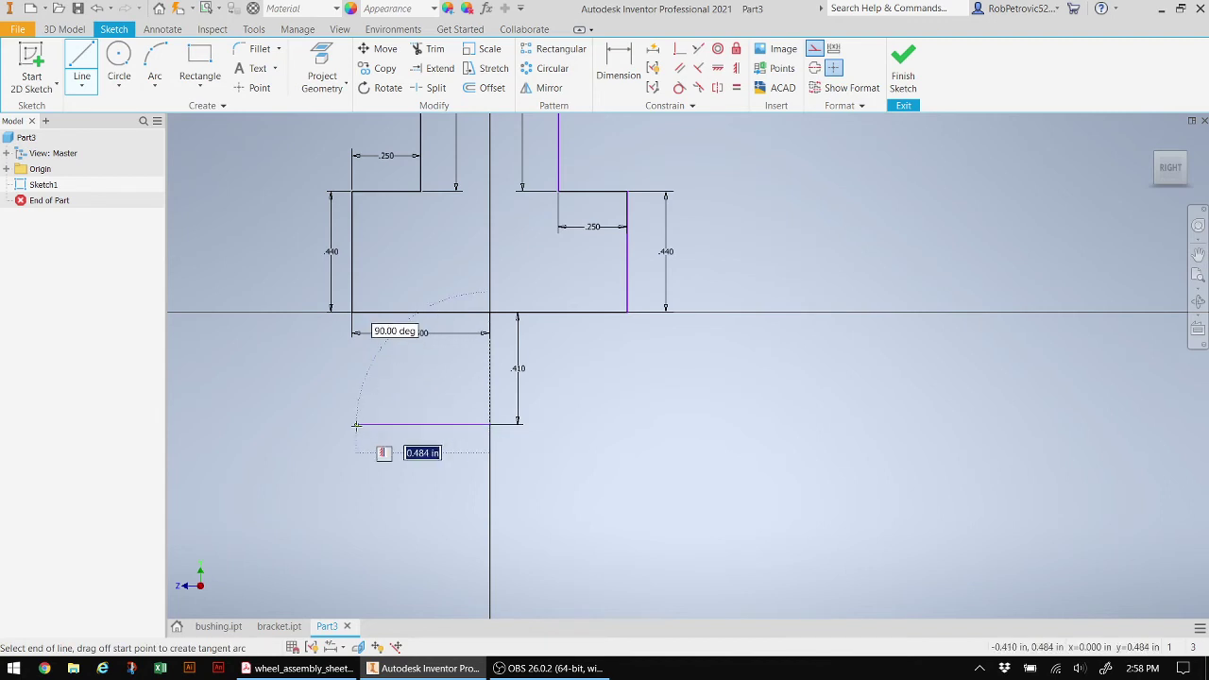
pyautogui.write('0.5')
pyautogui.press('Return')
pyautogui.press('Escape')
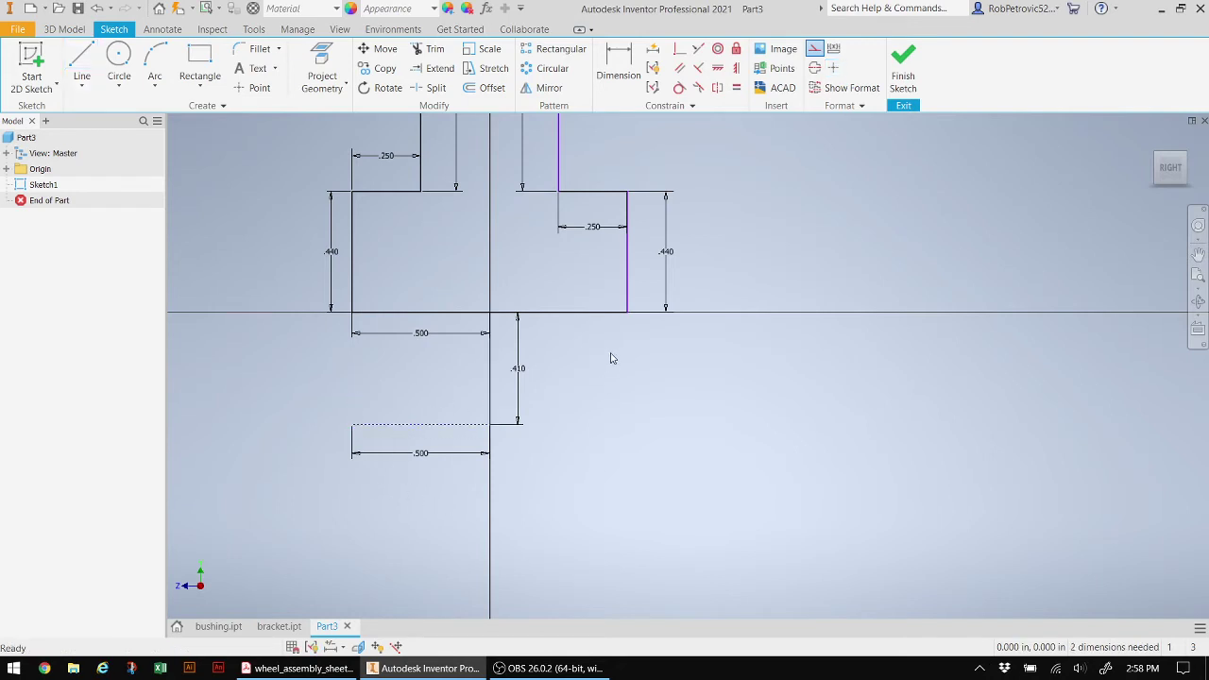
# Finish the sketch and compare it against the wheel drawing in the PDF.
pyautogui.click(906, 77)
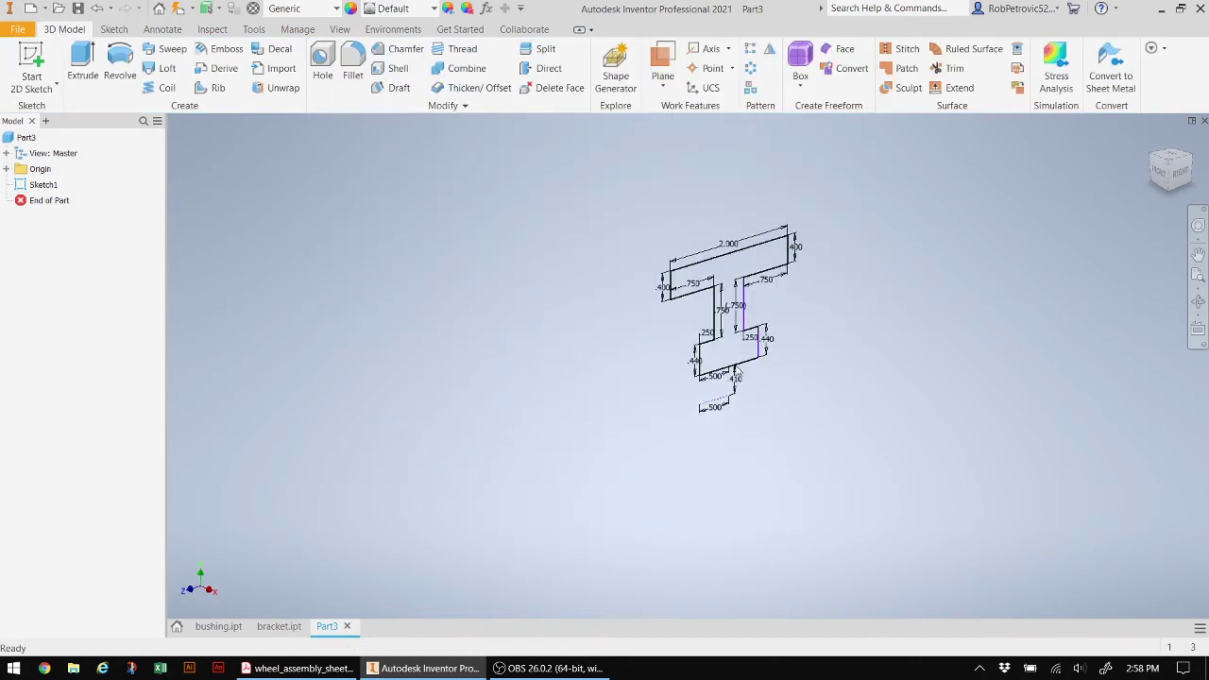
pyautogui.scroll(3, 735, 369)
pyautogui.moveTo(661, 312); pyautogui.dragTo(536, 326, button='middle')
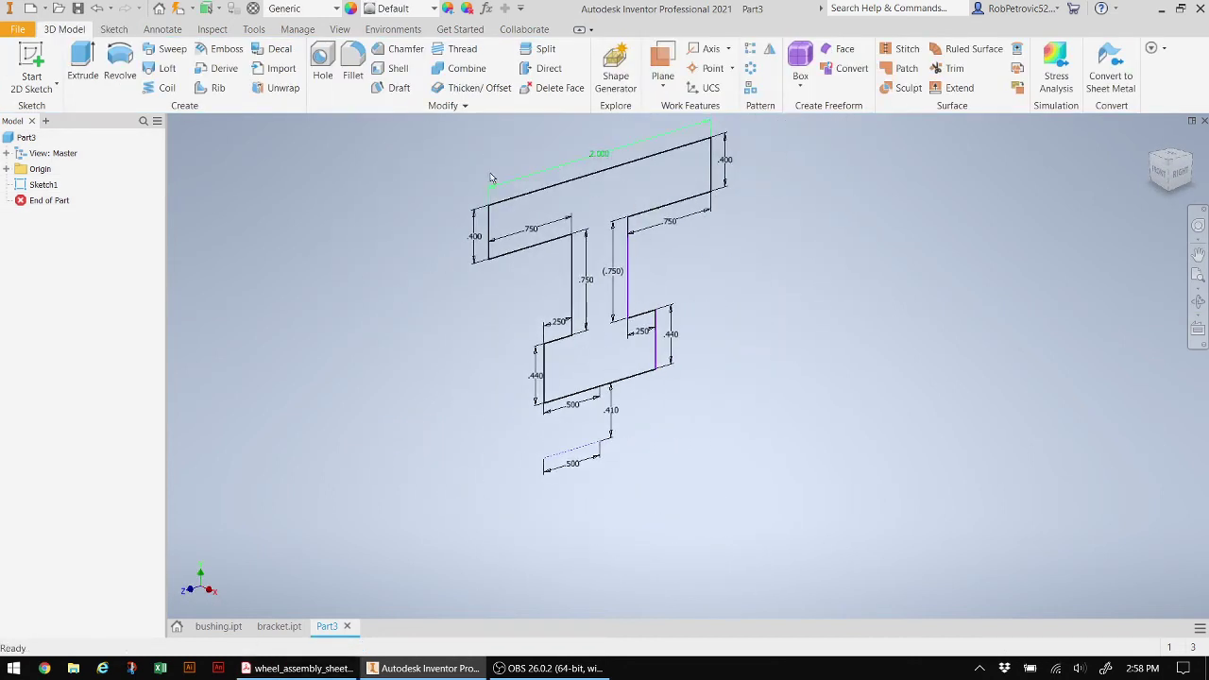
pyautogui.click(283, 668)
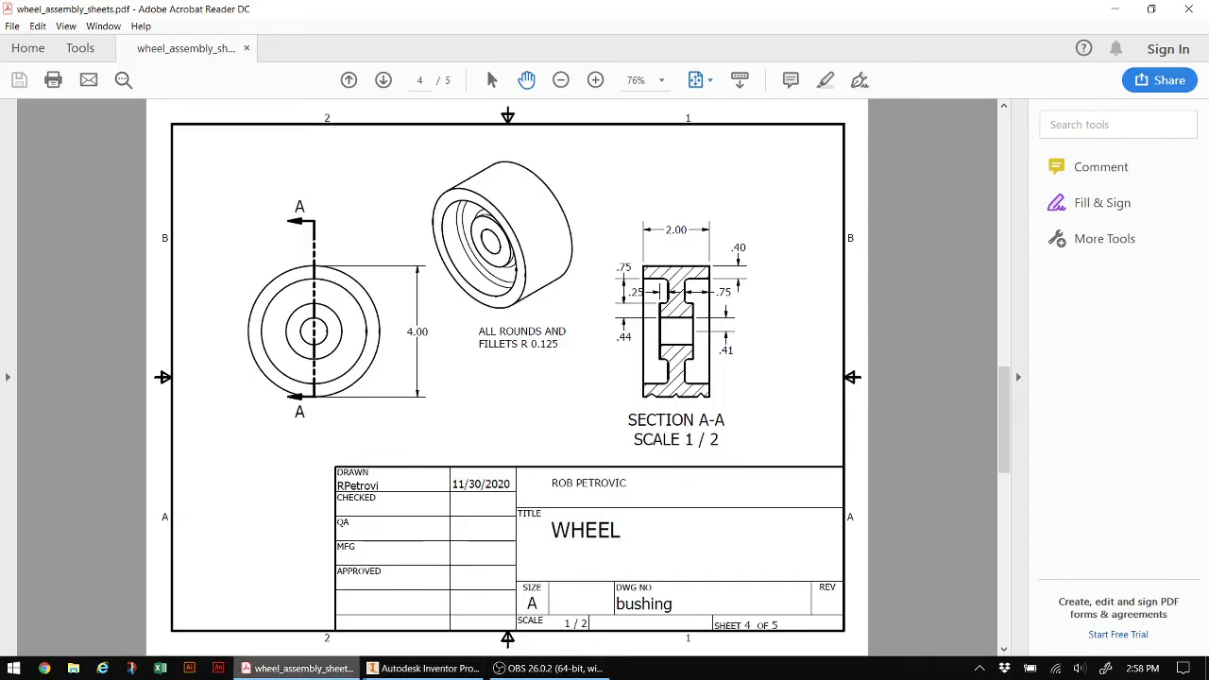
pyautogui.click(393, 669)
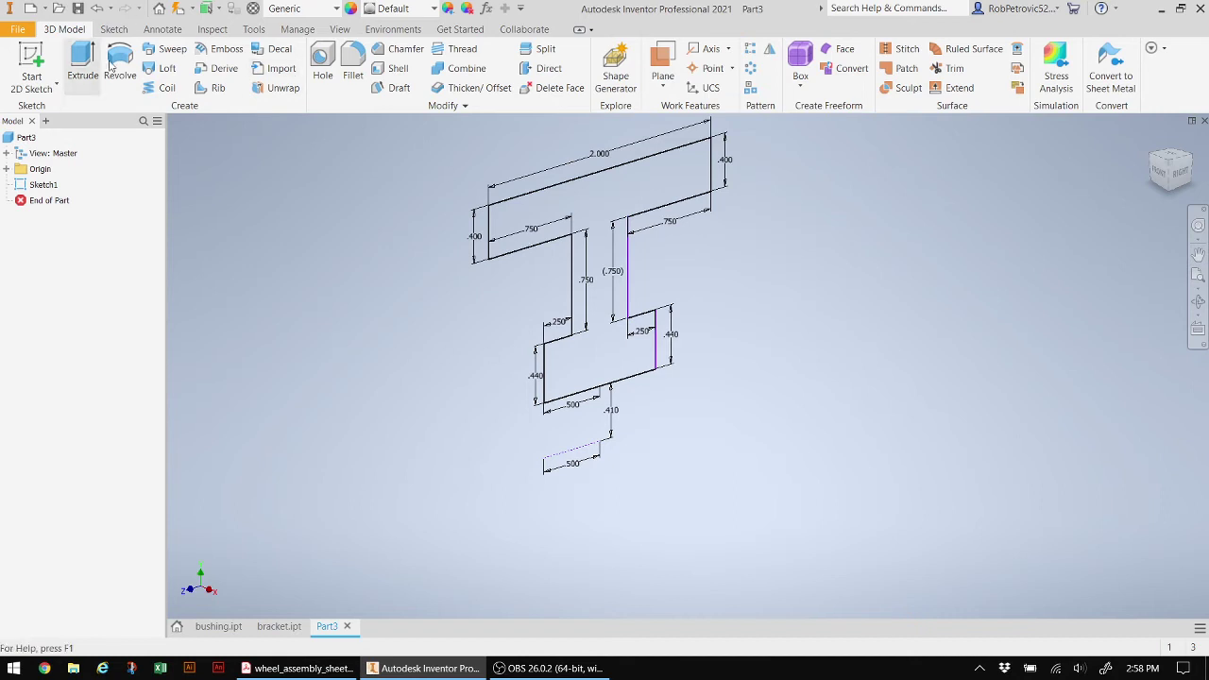
# Revolve the profile 360° around the bottom .500 line to create Revolution1.
pyautogui.click(122, 61)
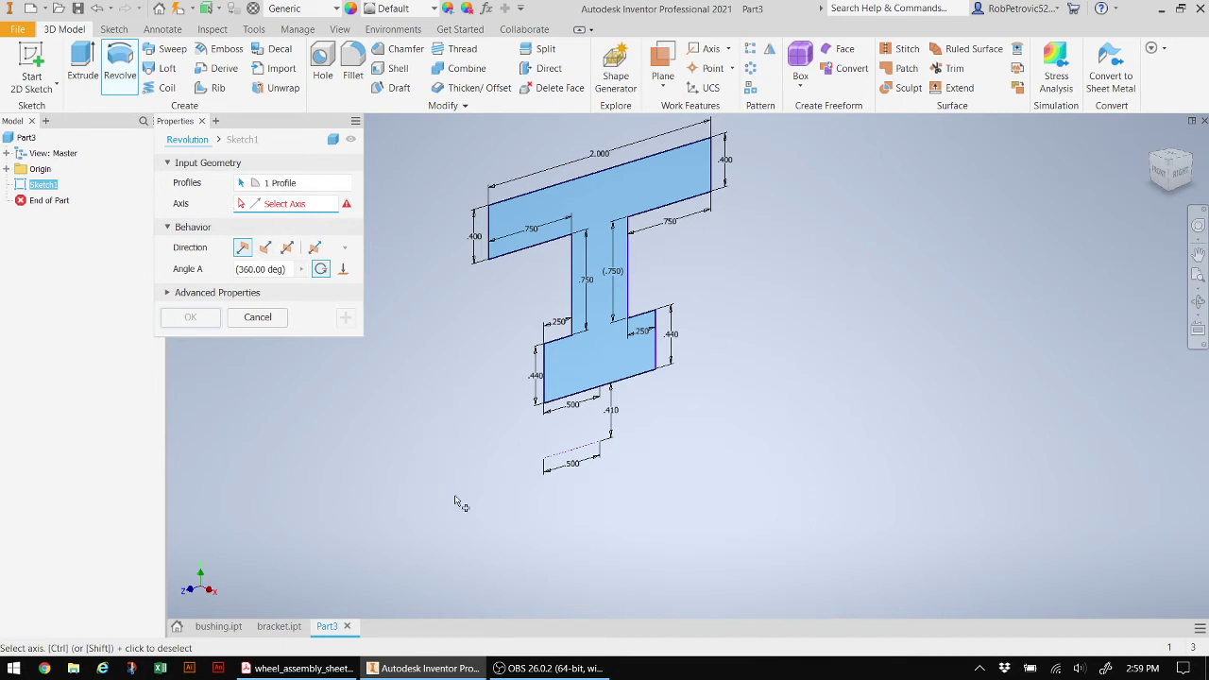
pyautogui.click(585, 454)
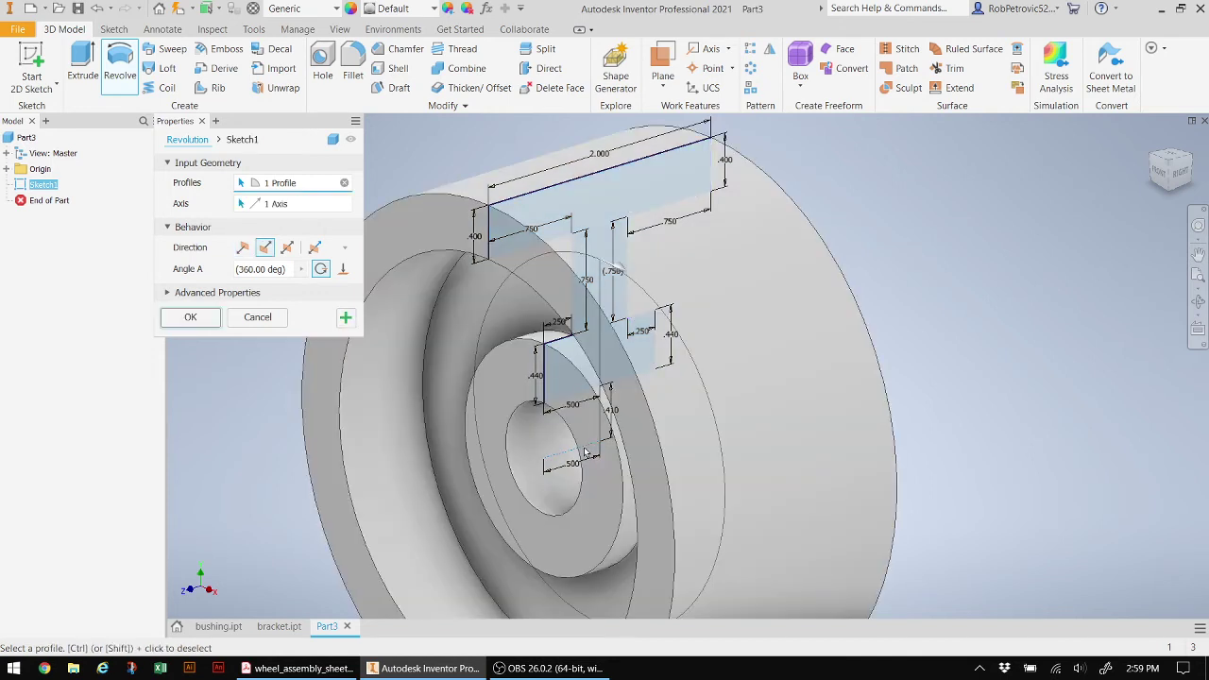
pyautogui.click(190, 317)
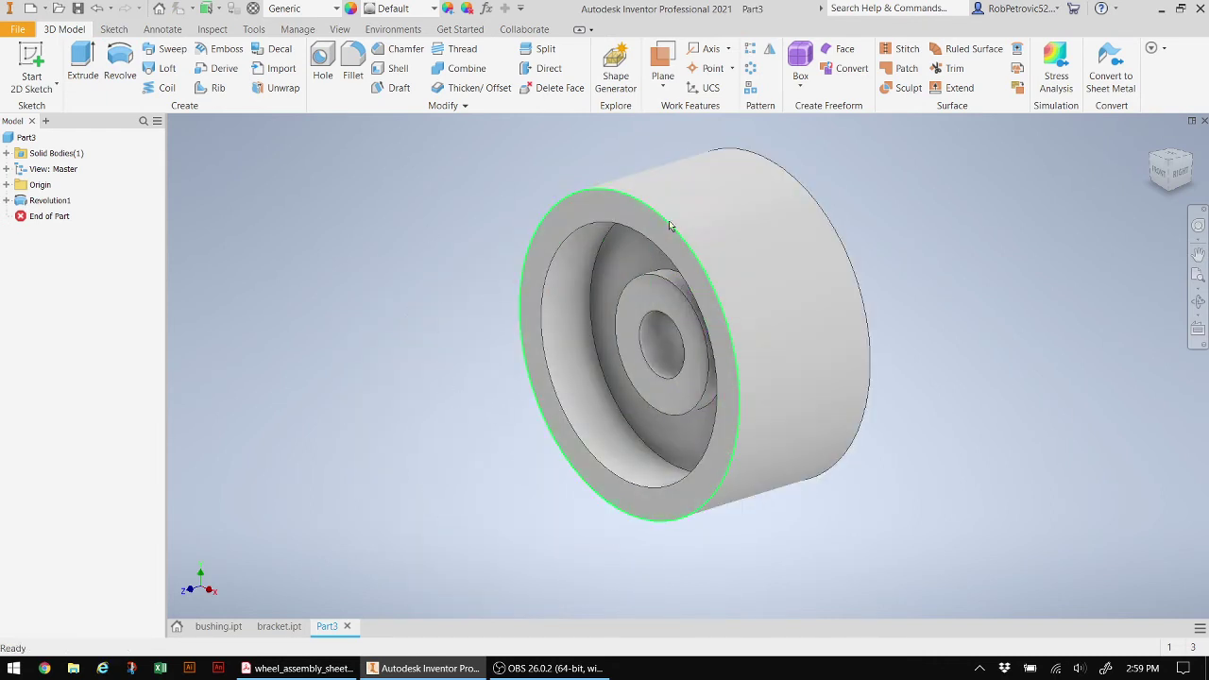
pyautogui.click(396, 52)
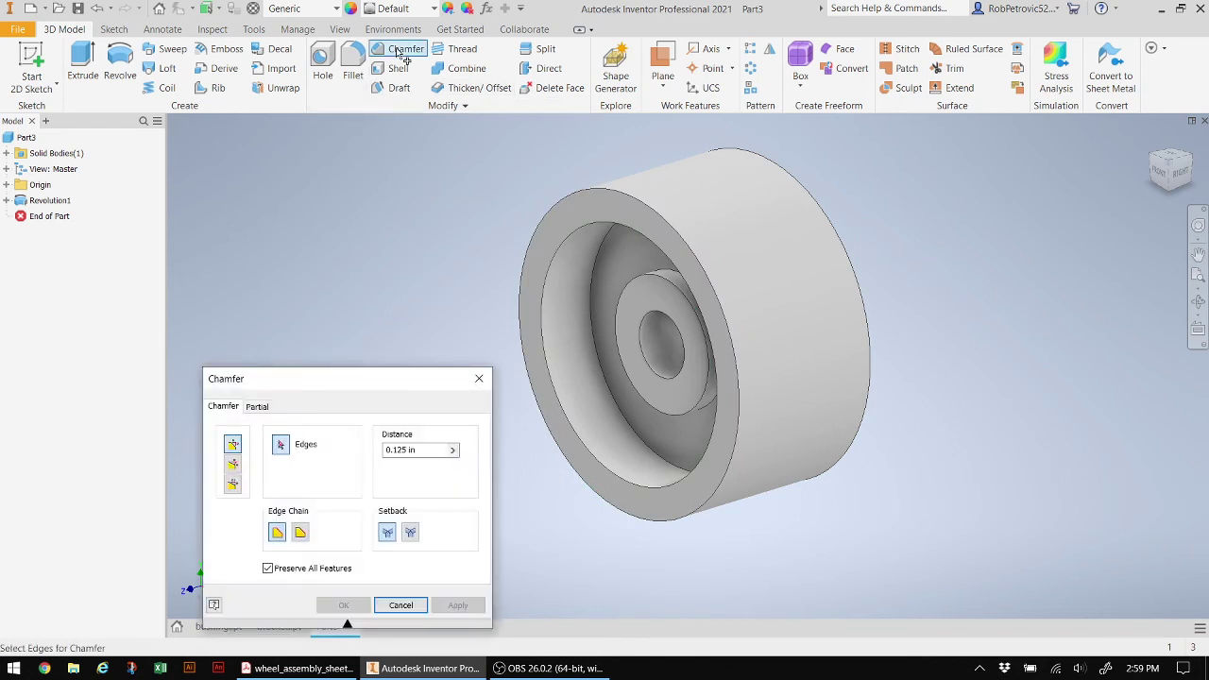
pyautogui.click(609, 195)
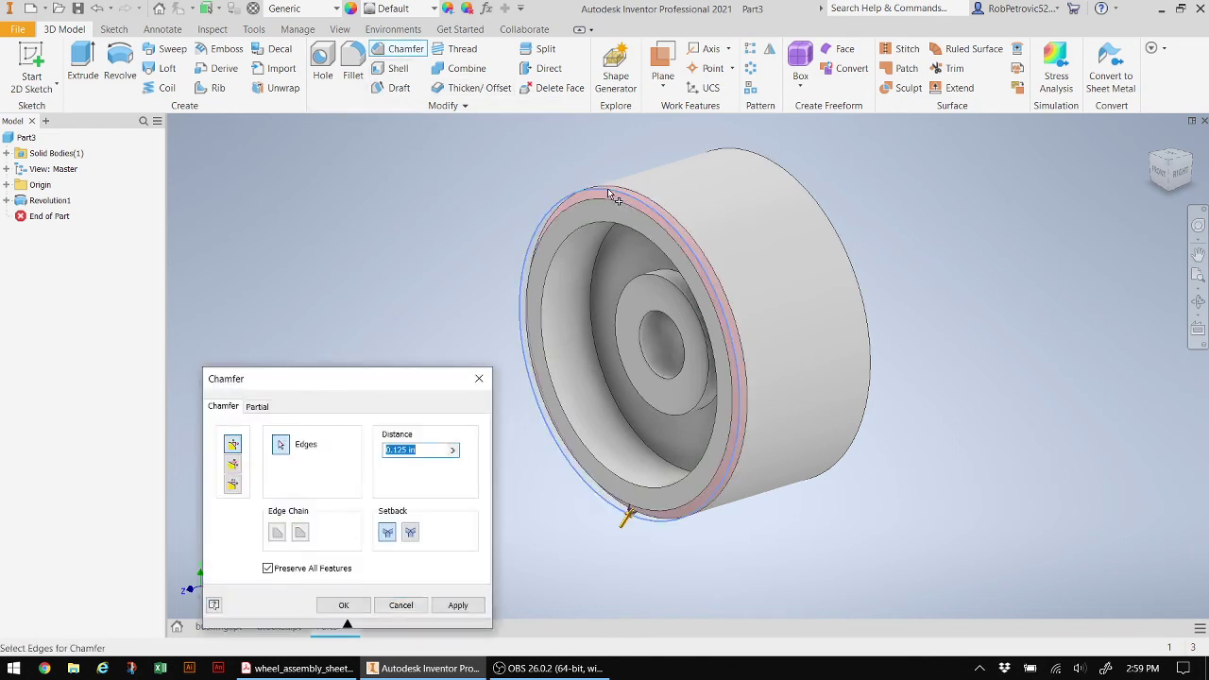
pyautogui.click(343, 605)
pyautogui.scroll(5, 666, 284)
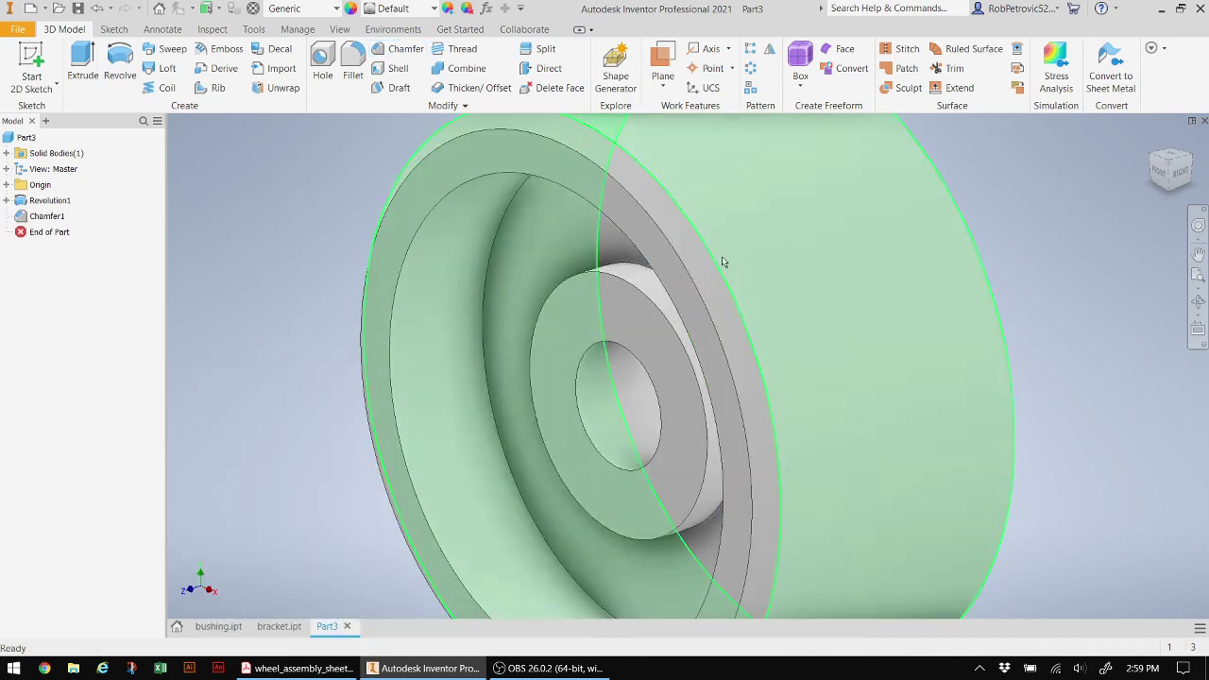
pyautogui.scroll(-3, 197, 265)
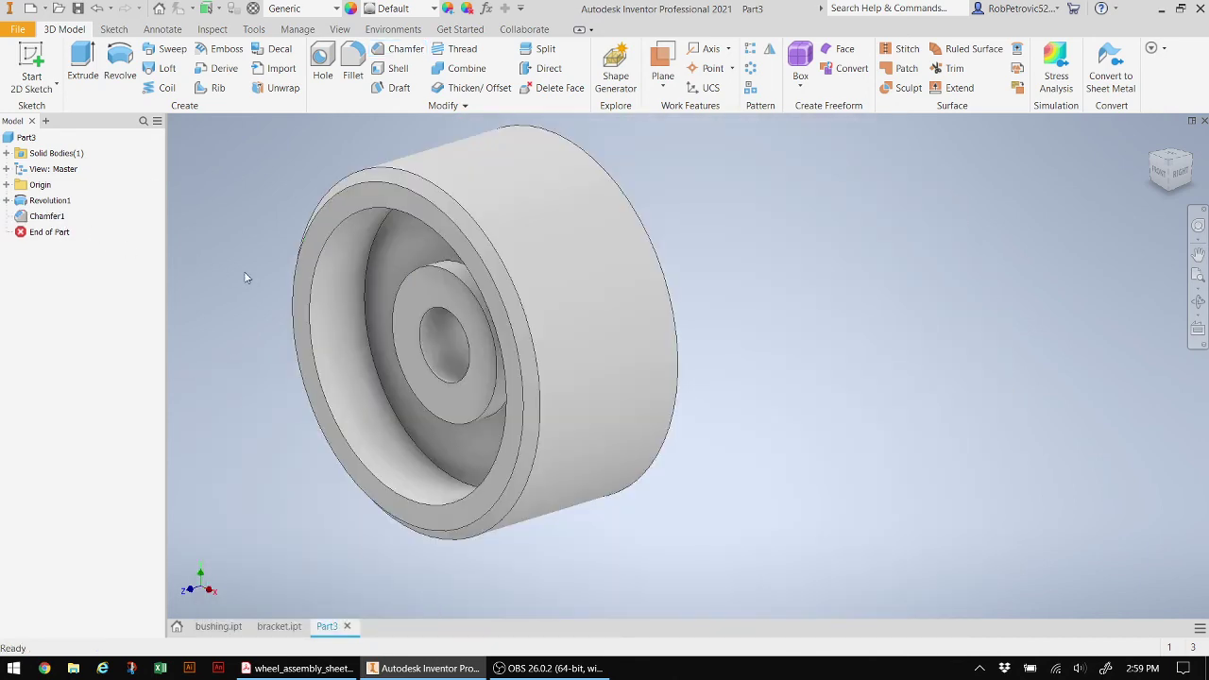
pyautogui.hotkey('ctrl', 'z')
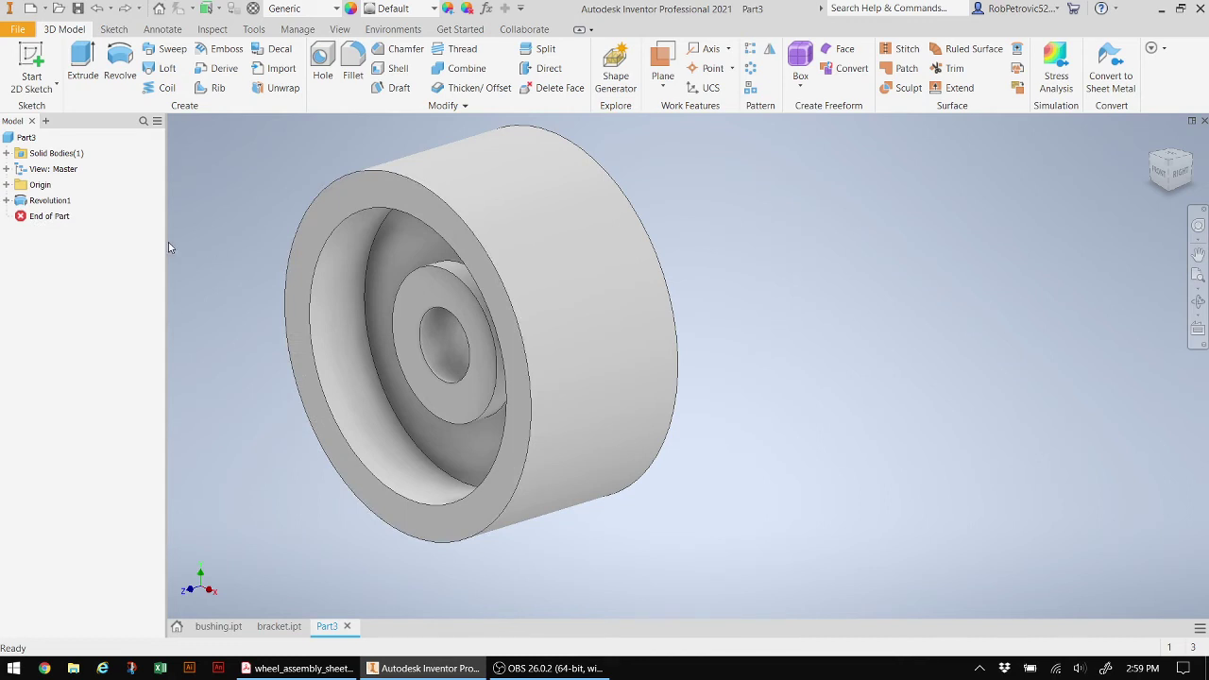
pyautogui.click(355, 68)
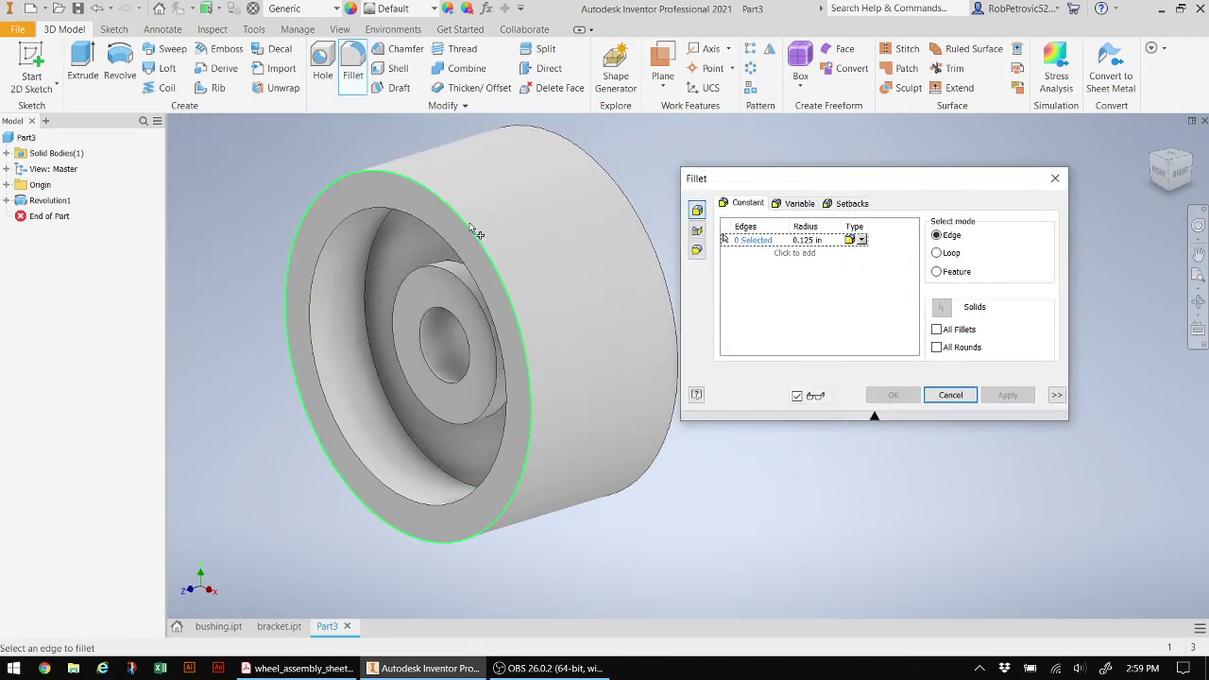
pyautogui.click(475, 233)
pyautogui.click(894, 396)
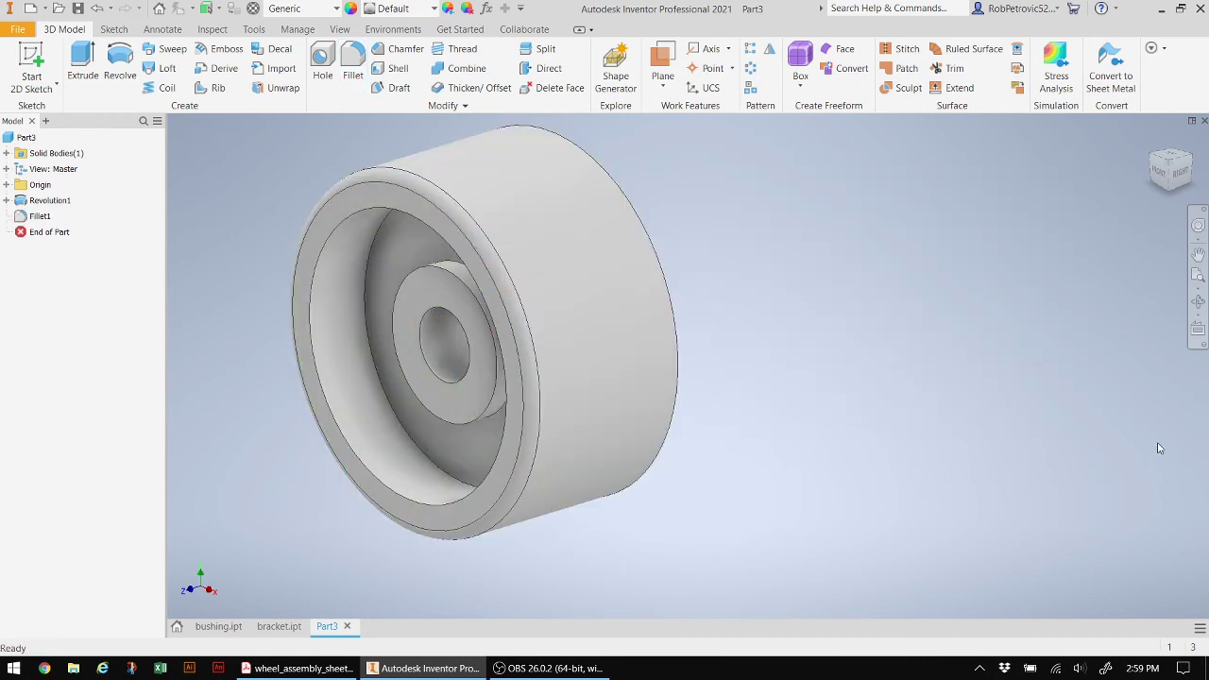
pyautogui.hotkey('ctrl', 'z')
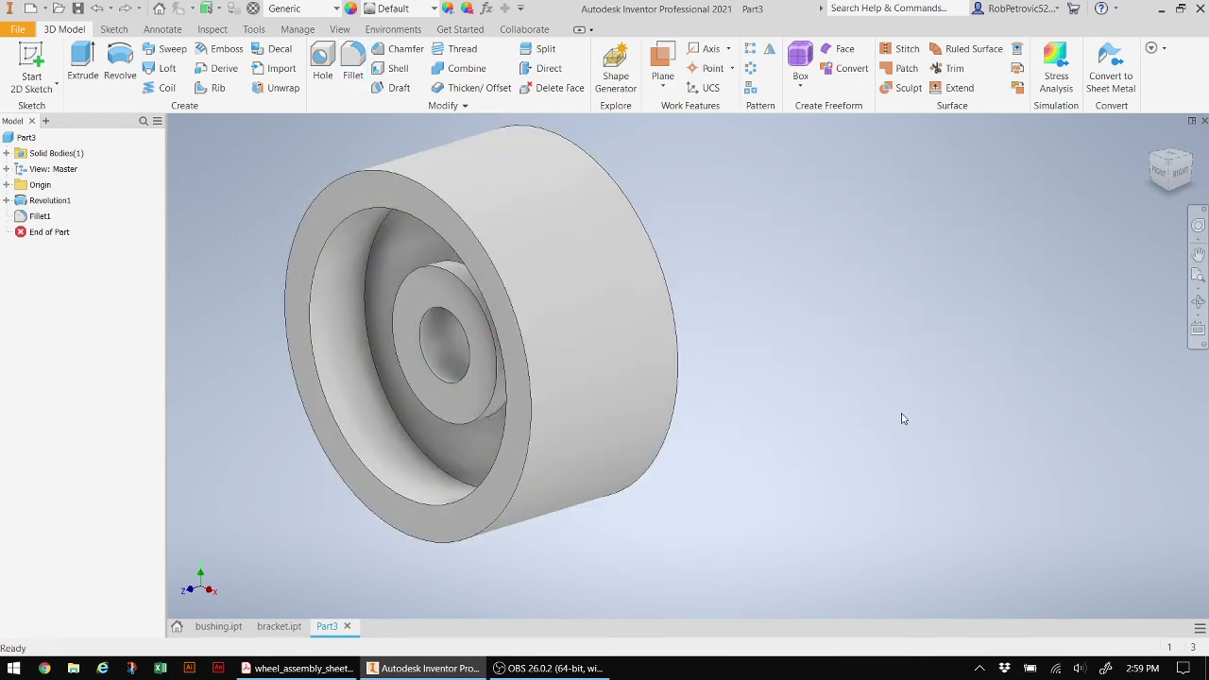
# Fillet four inner recess edges of the wheel, front and back, at 0.125 in radius.
pyautogui.click(352, 66)
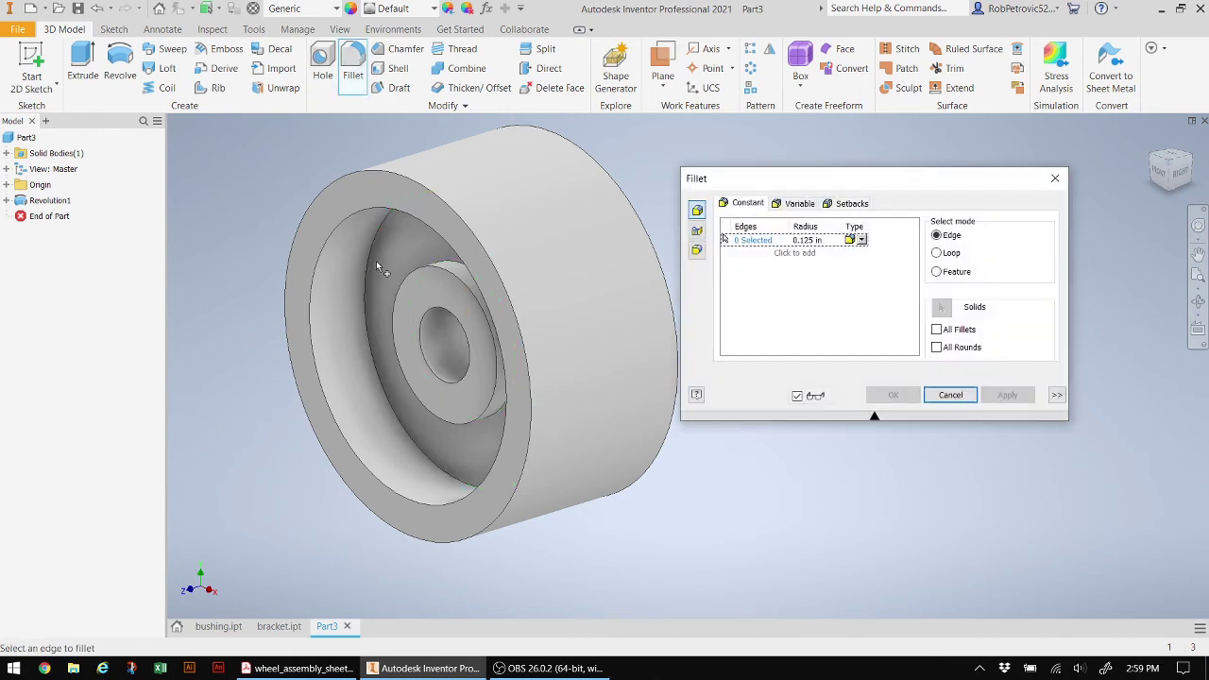
pyautogui.click(375, 267)
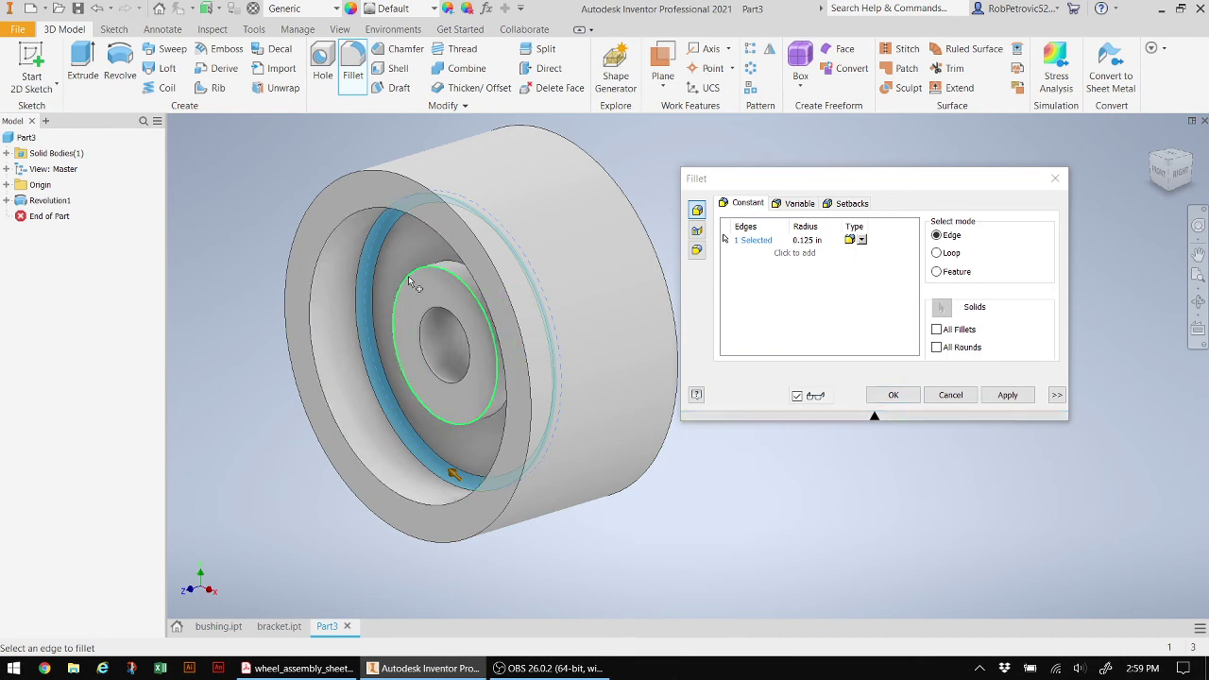
pyautogui.moveTo(1172, 173); pyautogui.dragTo(1148, 179)
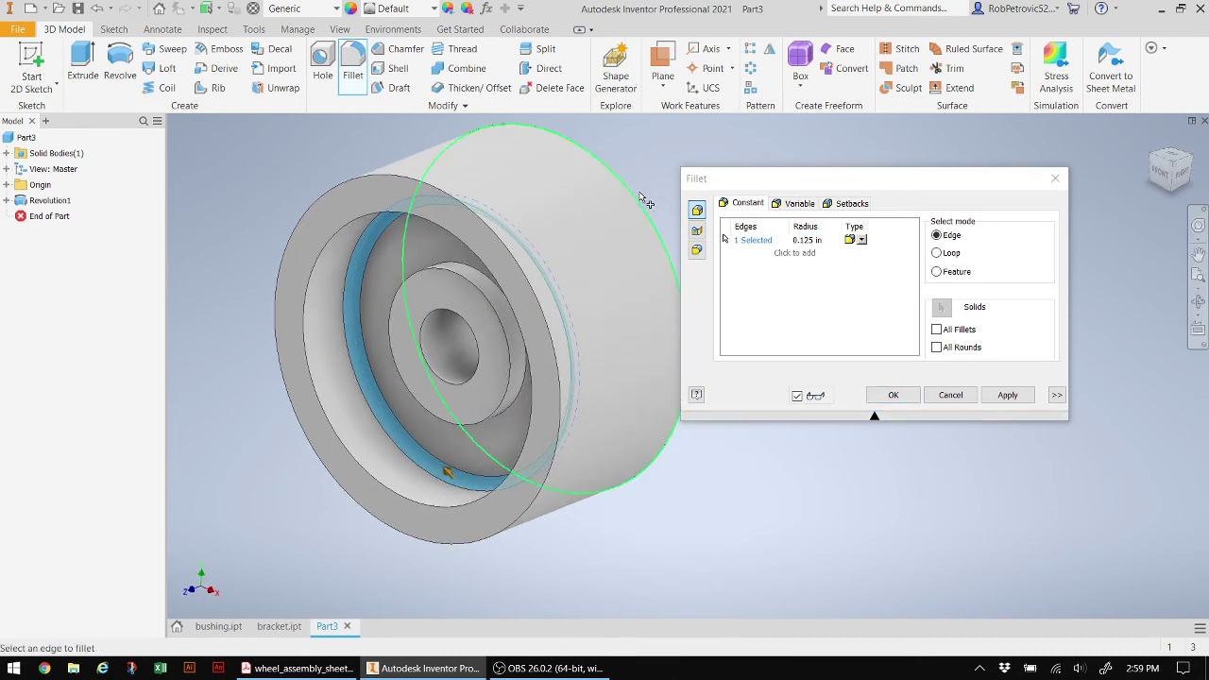
pyautogui.click(454, 266)
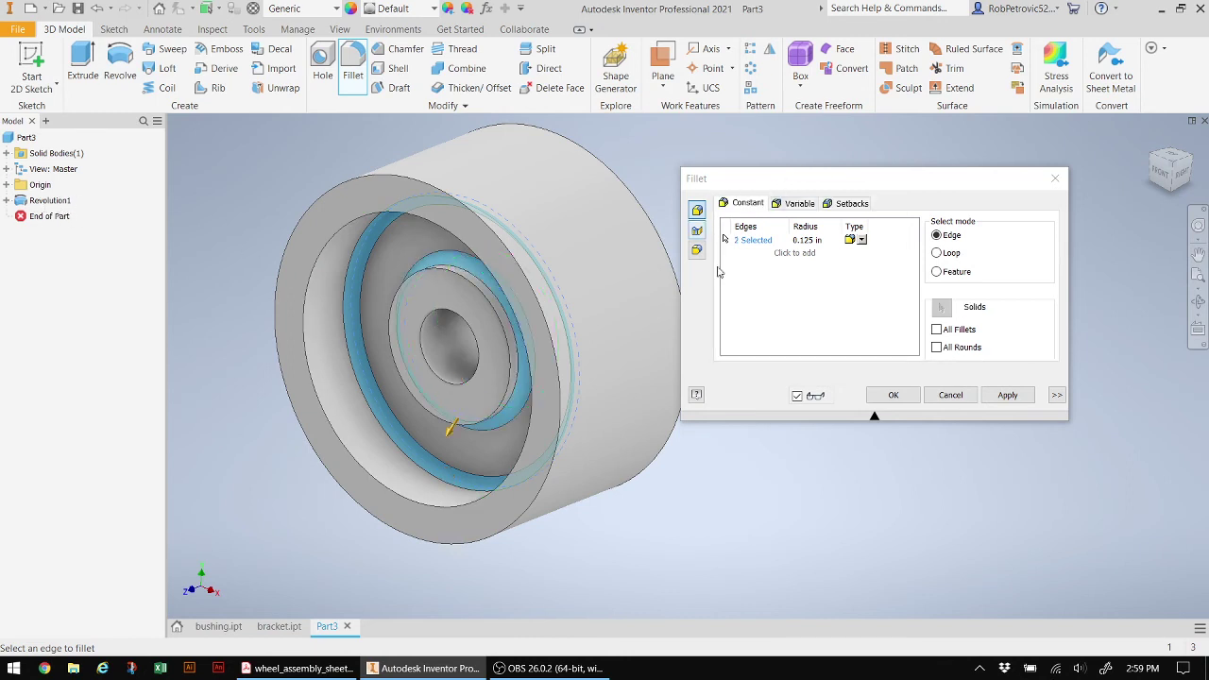
pyautogui.keyDown('shift'); pyautogui.moveTo(486, 331); pyautogui.dragTo(604, 333, button='middle'); pyautogui.keyUp('shift')
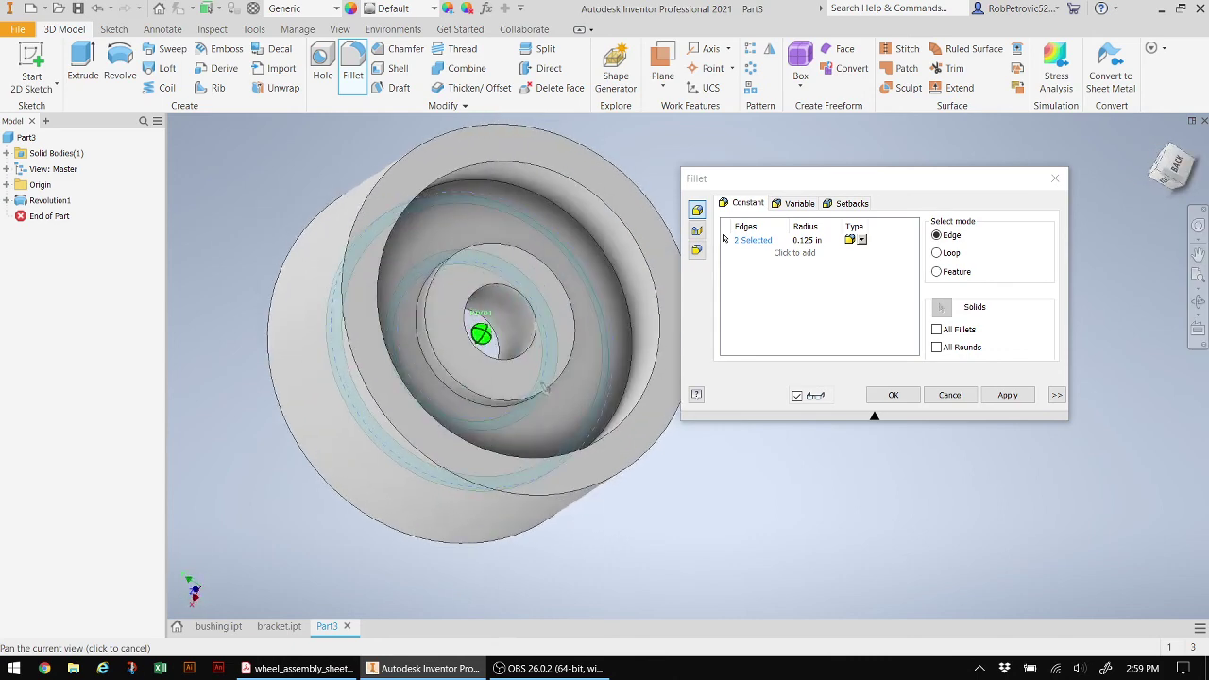
pyautogui.click(554, 212)
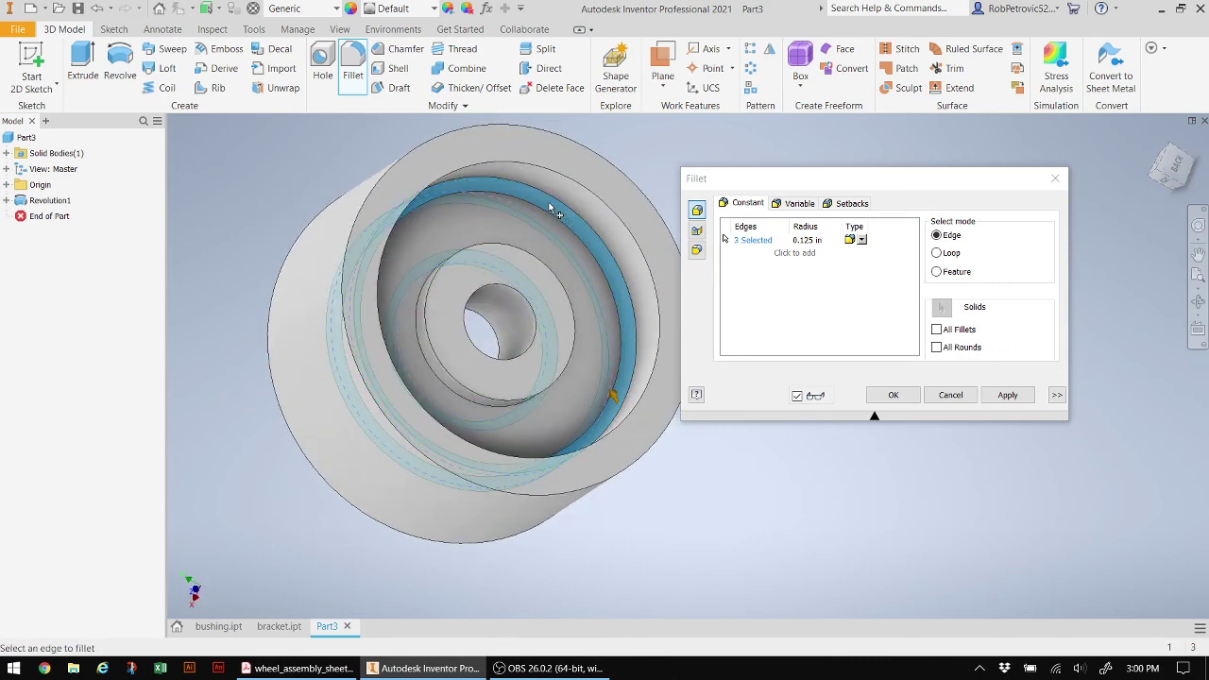
pyautogui.click(439, 382)
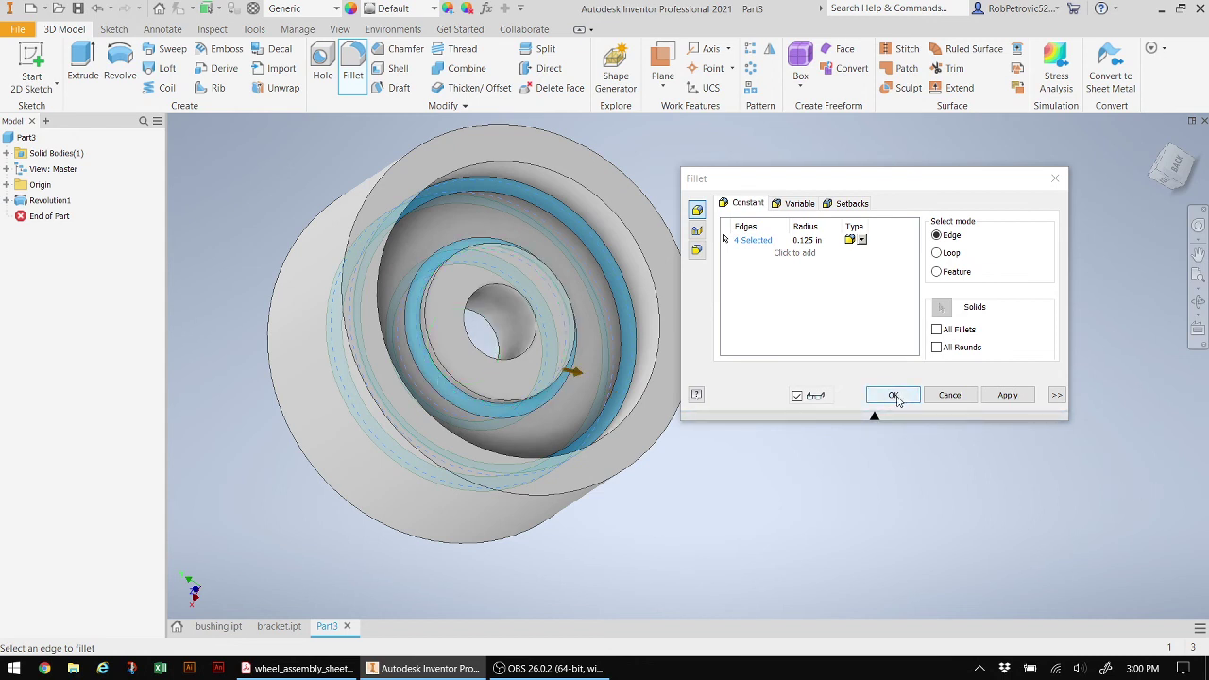
pyautogui.click(893, 396)
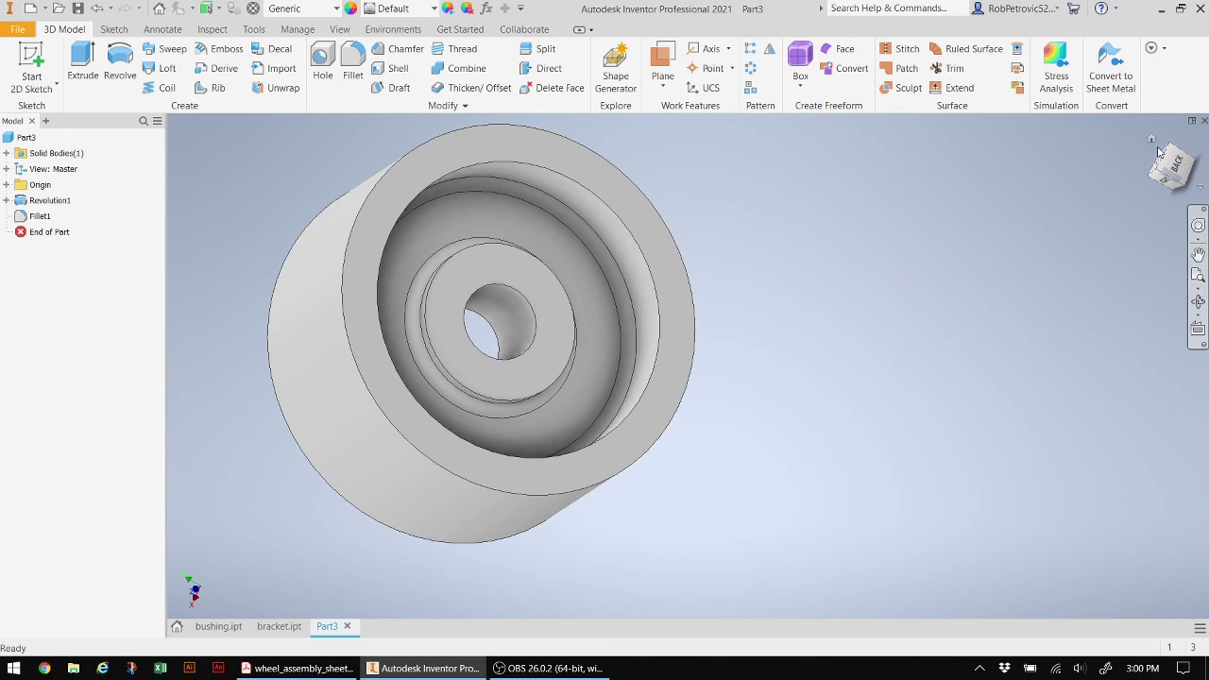
pyautogui.click(1152, 139)
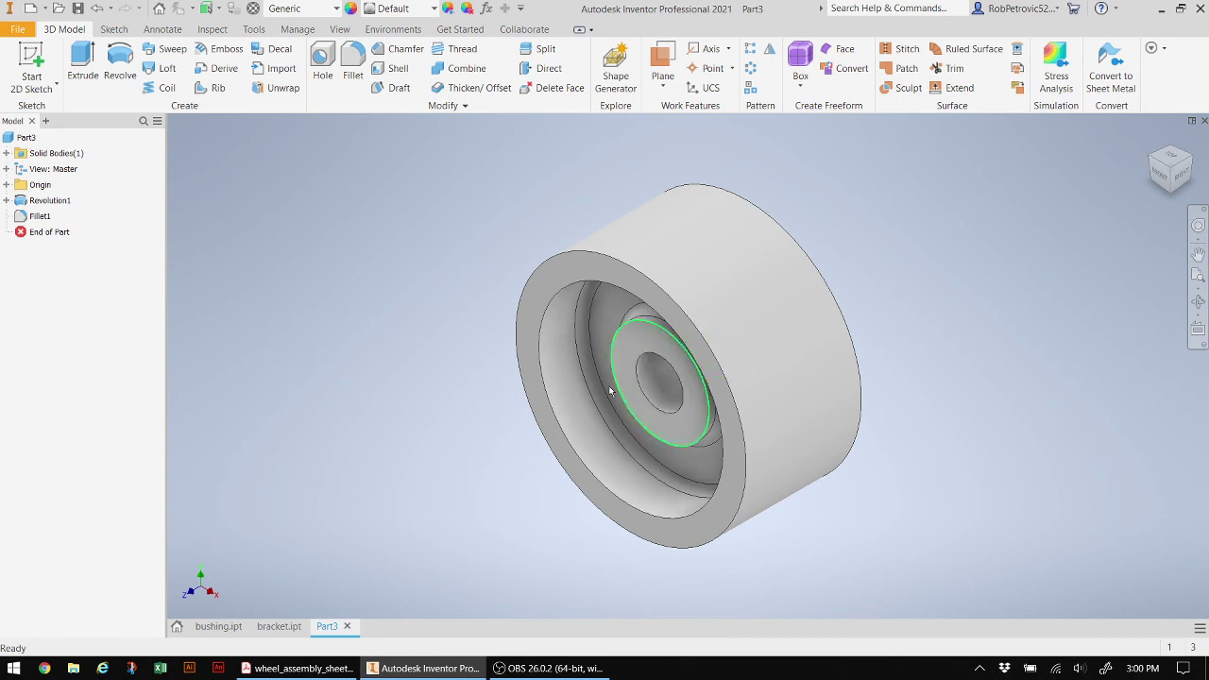
# Save the part as wheel.ipt on the Desktop.
pyautogui.click(78, 7)
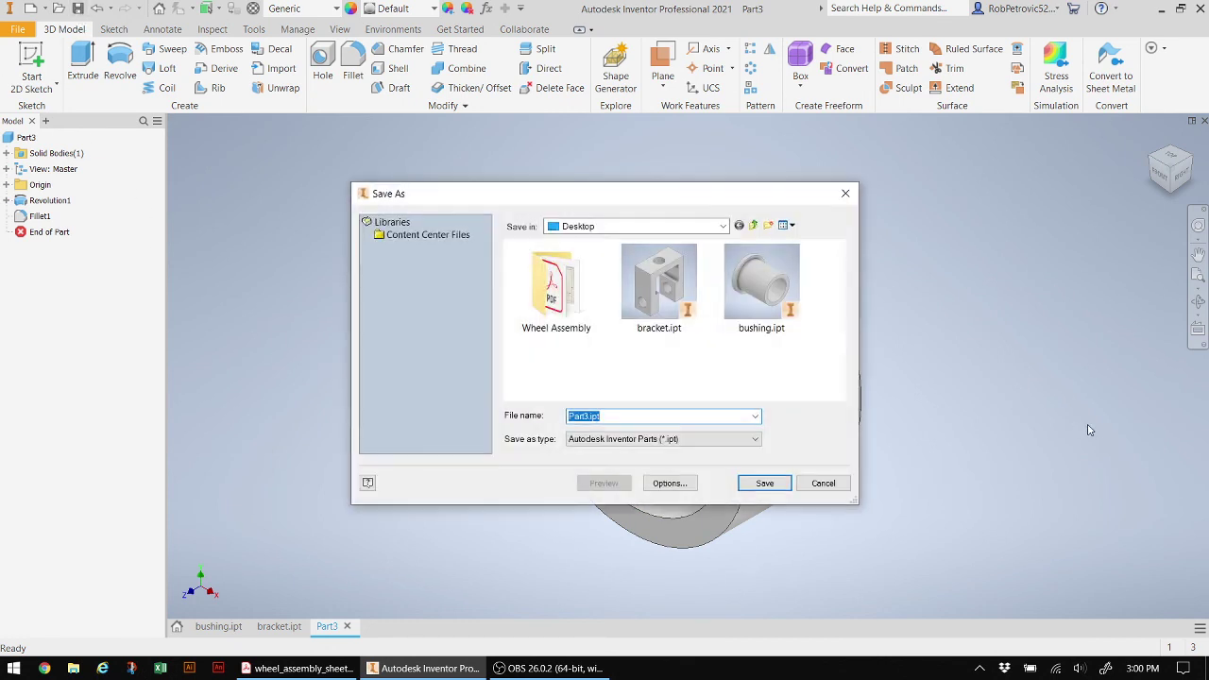
pyautogui.write('wheel')
pyautogui.click(757, 484)
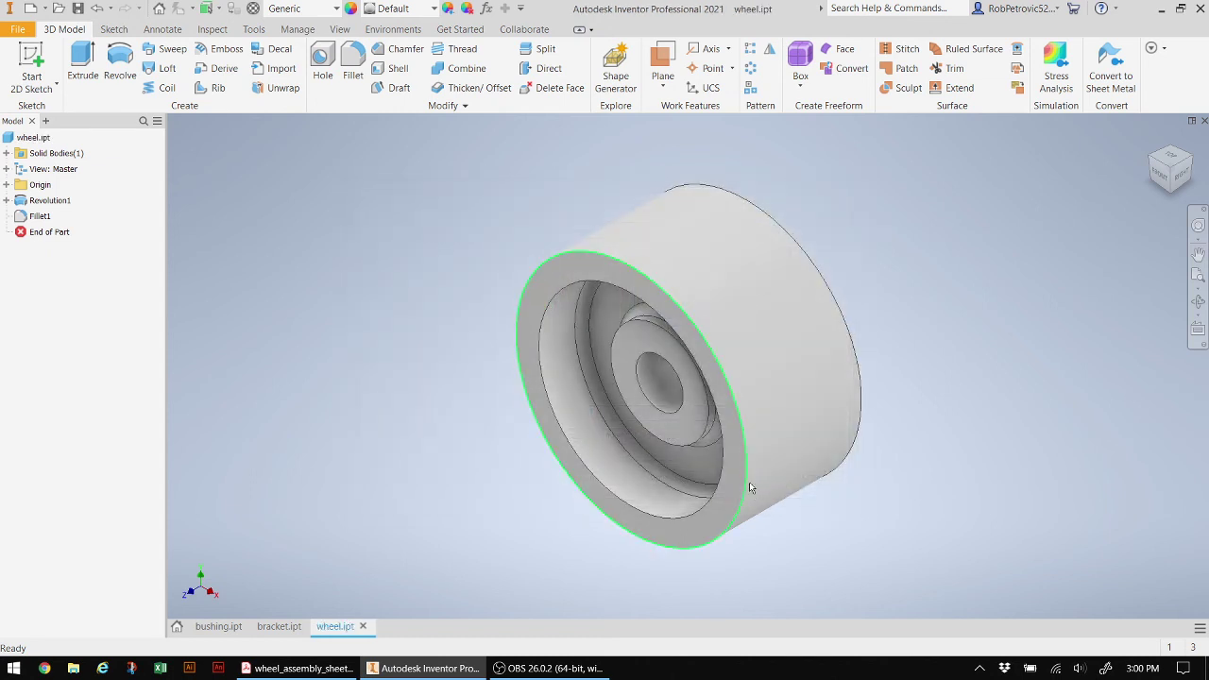
# Switch to the assembly drawings PDF and show page 3, the AXLE sheet with 2.90 and 1.40 dimensions.
pyautogui.click(298, 667)
pyautogui.scroll(3, 526, 348)
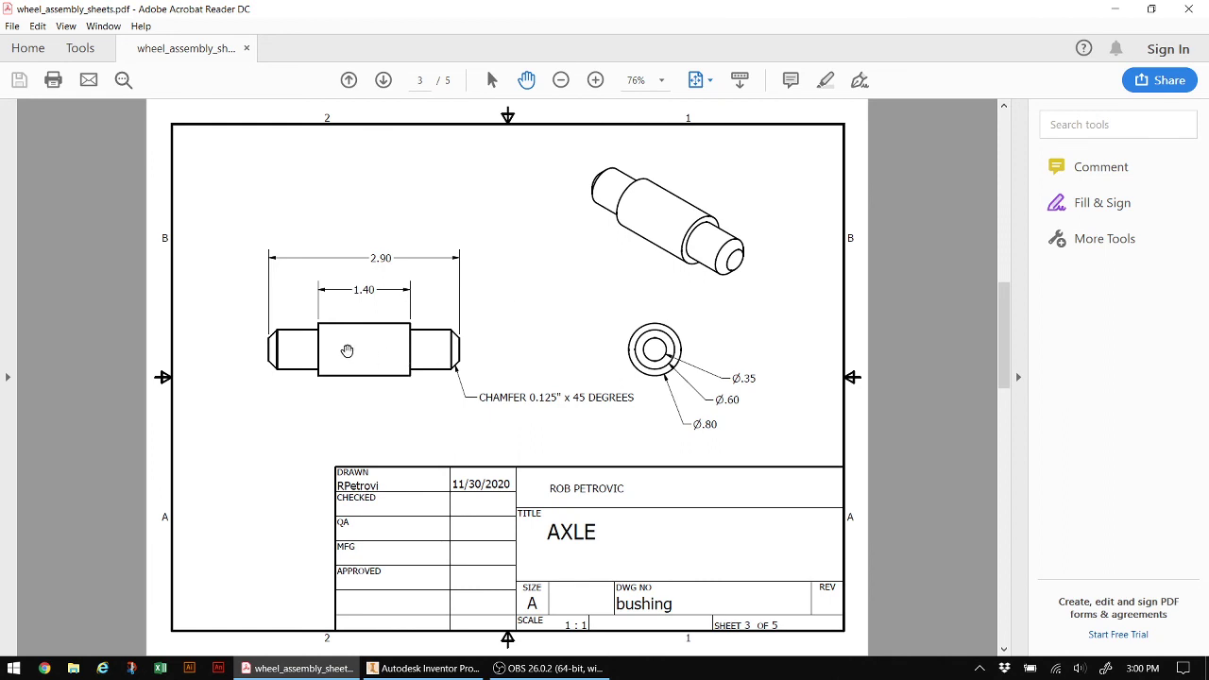